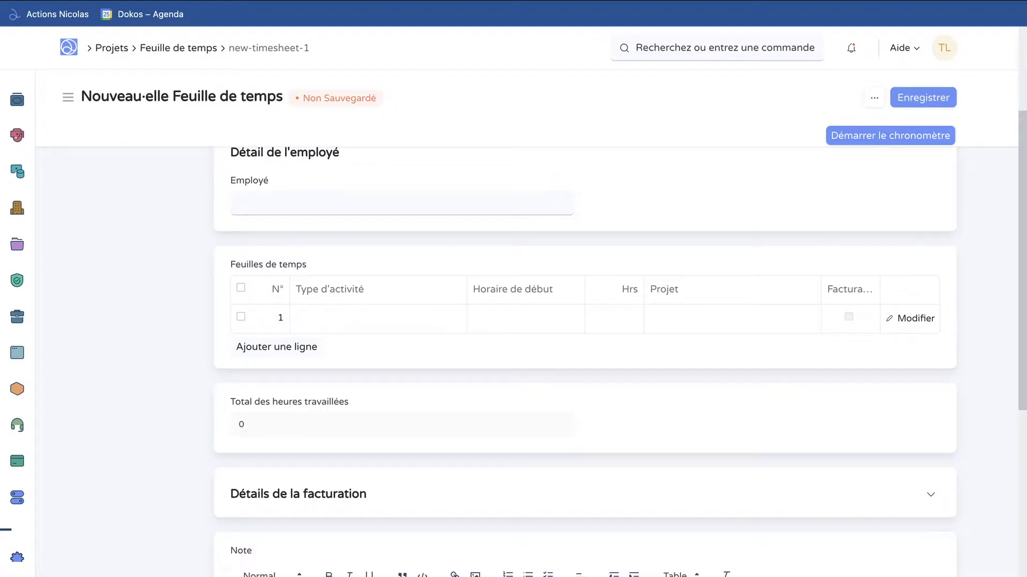
Examine the sections of the blank new timesheet, from the time lines to the note.
{"action": "scroll", "coordinate": [585, 353], "scroll_direction": "down", "scroll_amount": 4}
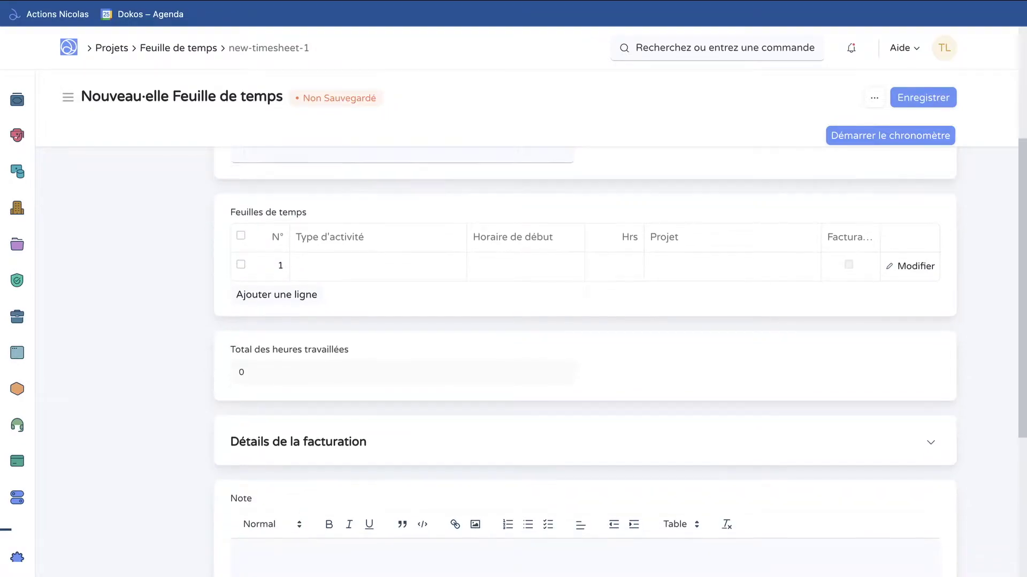
{"action": "scroll", "coordinate": [585, 353], "scroll_direction": "down", "scroll_amount": 2}
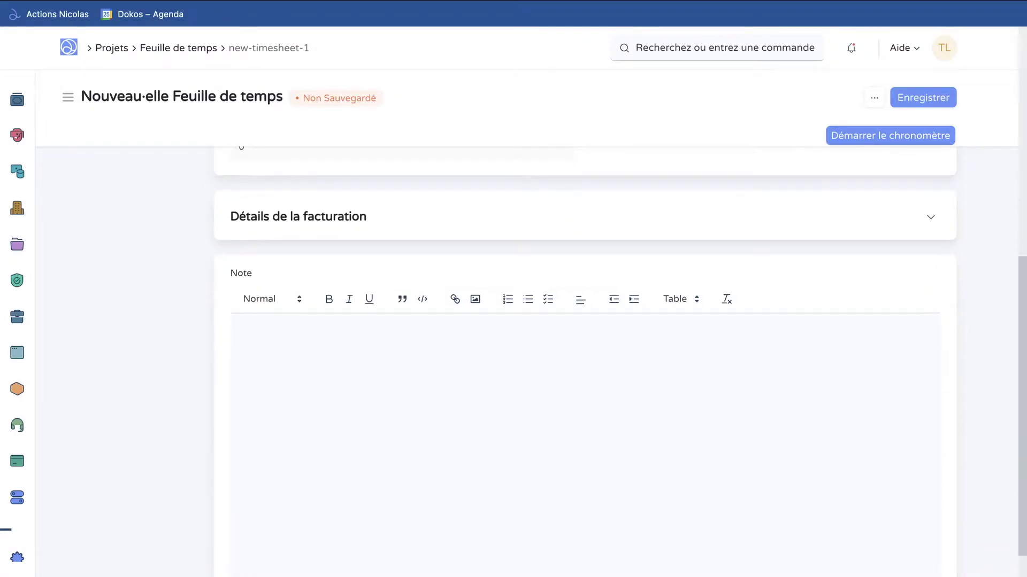
{"action": "left_click", "coordinate": [336, 353]}
{"action": "scroll", "coordinate": [336, 352], "scroll_direction": "up", "scroll_amount": 8}
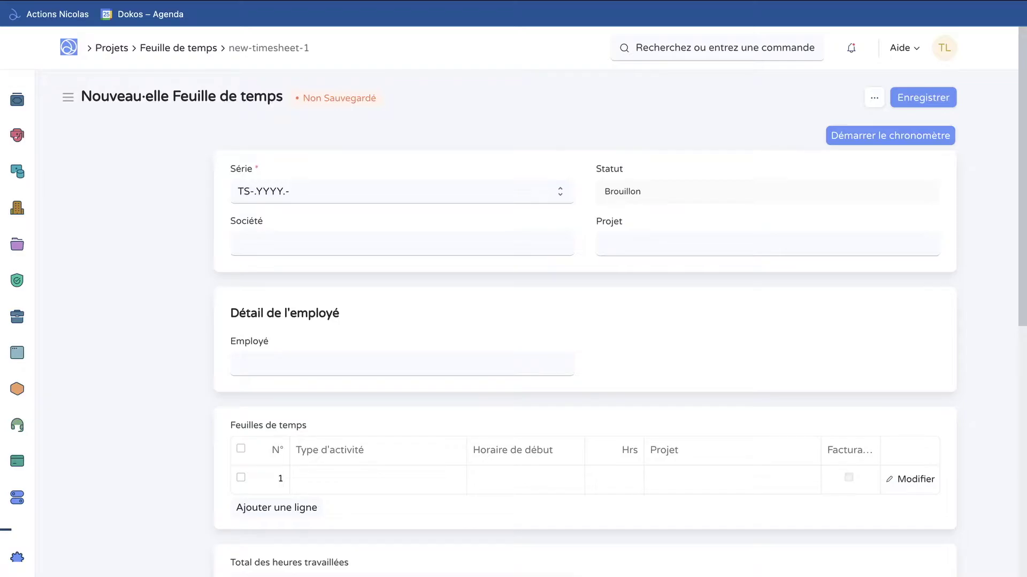
Create the activity type "Création de vidéo" with a default billing price of 50 and a default cost of 25.
{"action": "key", "text": "super+Left"}
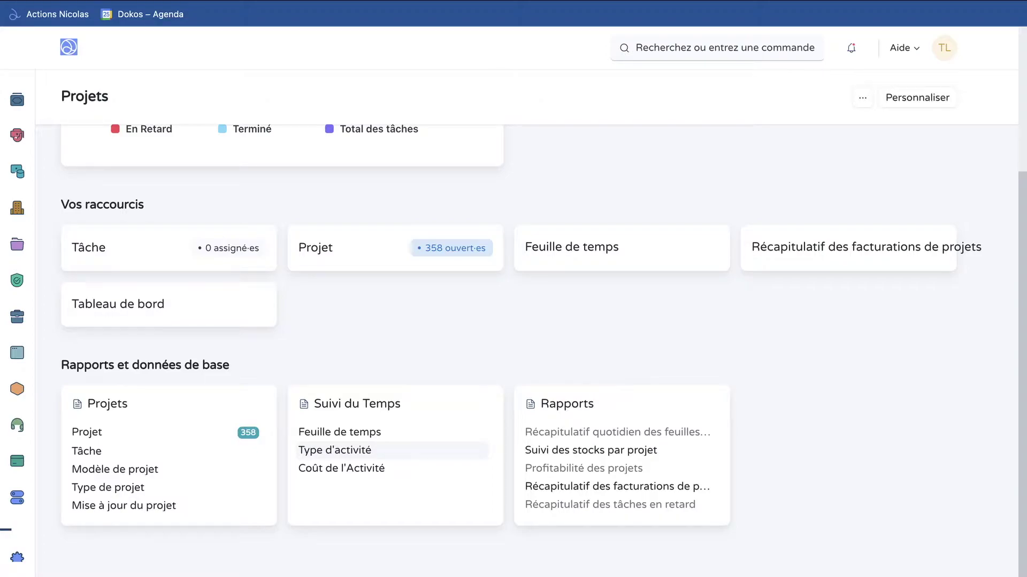
{"action": "left_click", "coordinate": [334, 450]}
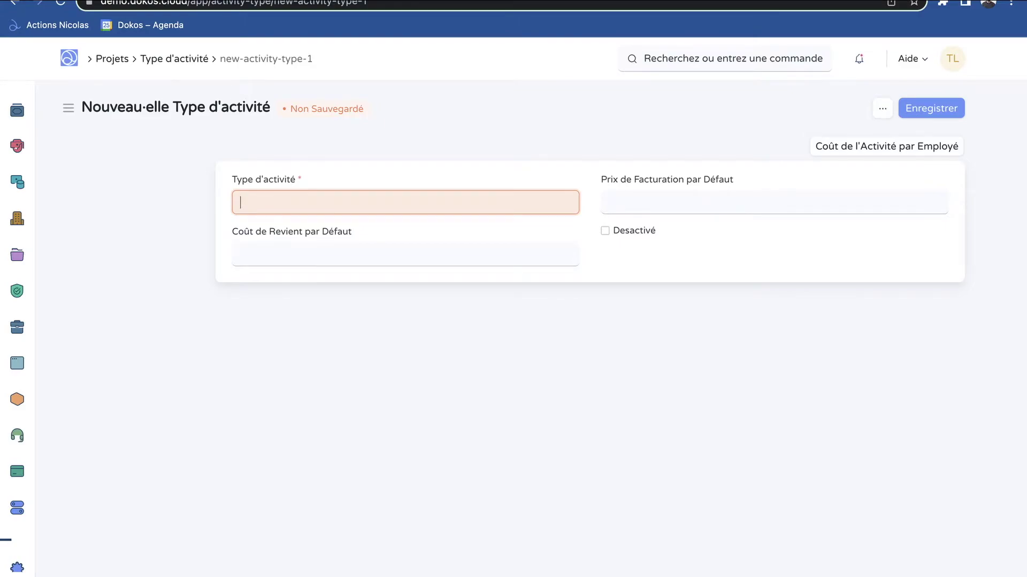
{"action": "type", "text": "Création de vidéo"}
{"action": "key", "text": "Tab"}
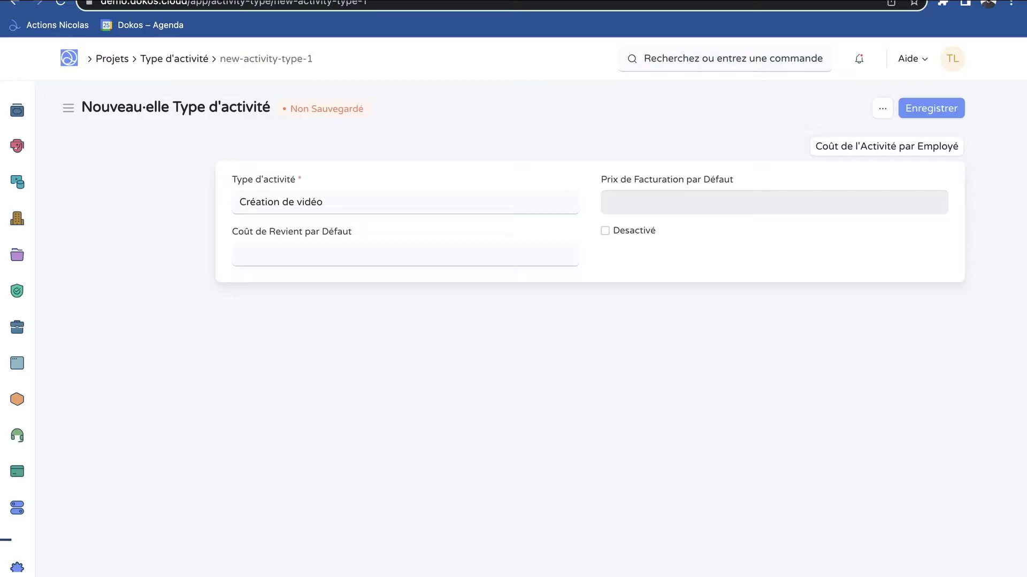
{"action": "type", "text": "50"}
{"action": "key", "text": "Tab"}
{"action": "left_click", "coordinate": [240, 254]}
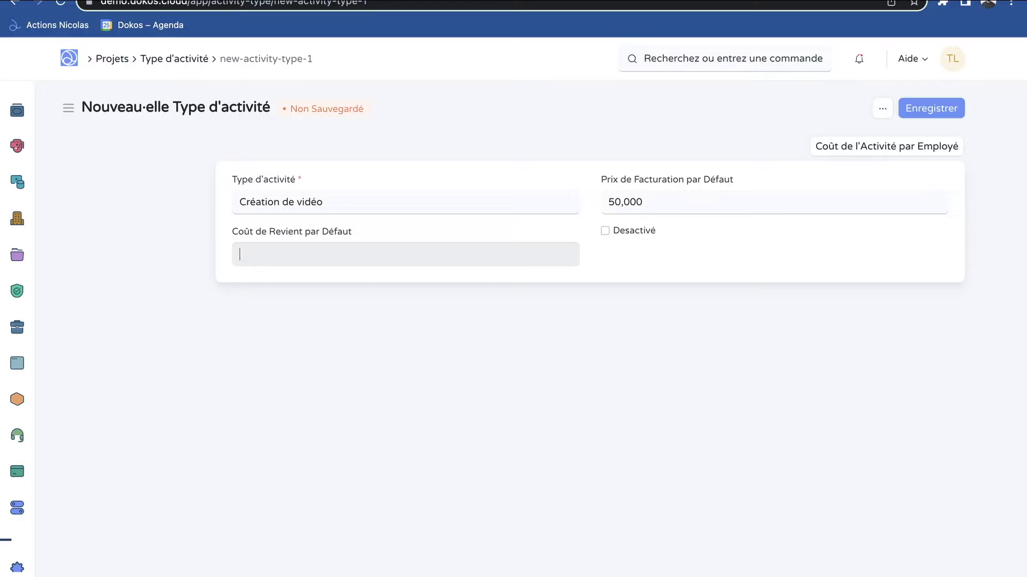
{"action": "type", "text": "25"}
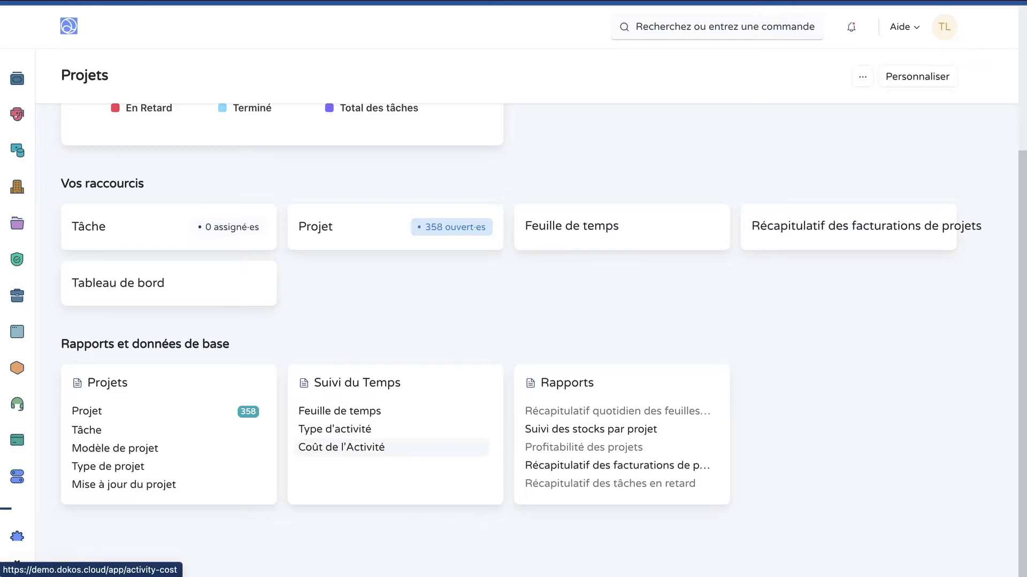
Start a new activity cost record for "Création de vidéo" and assign it to the first employee listed.
{"action": "left_click", "coordinate": [352, 447]}
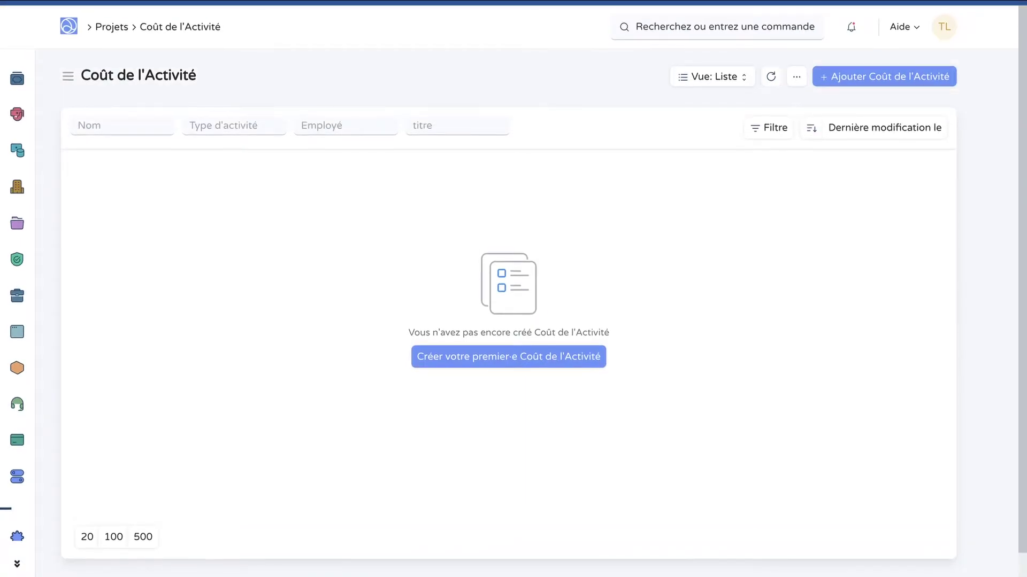
{"action": "key", "text": "ctrl+b"}
{"action": "left_click", "coordinate": [406, 149]}
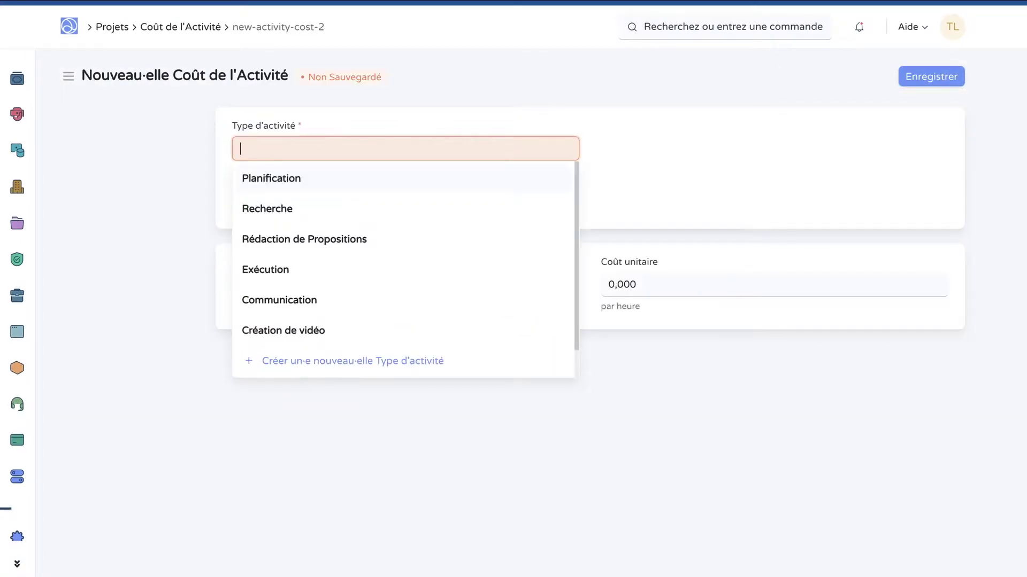
{"action": "left_click", "coordinate": [308, 329]}
{"action": "left_click", "coordinate": [261, 199]}
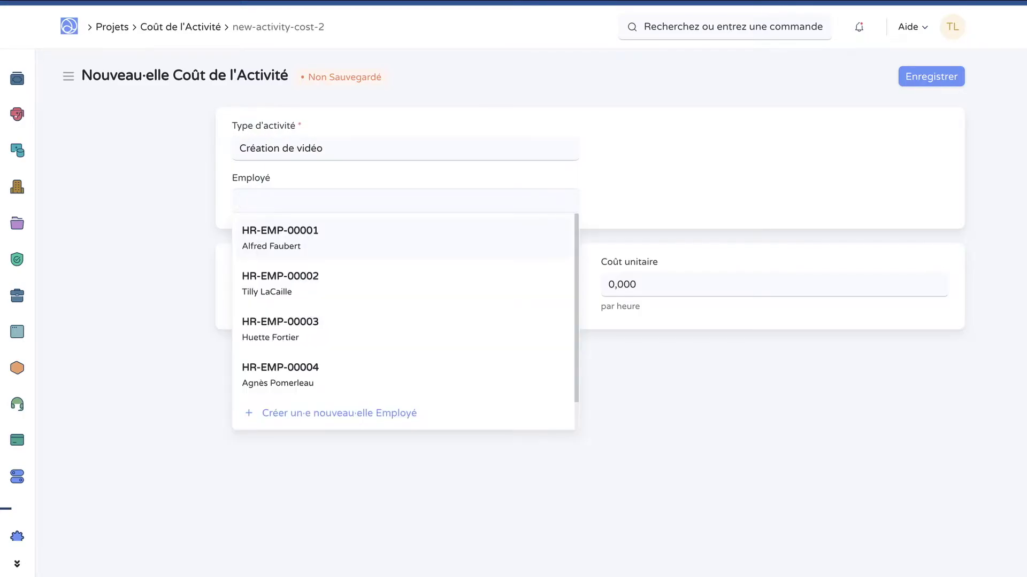
{"action": "key", "text": "Return"}
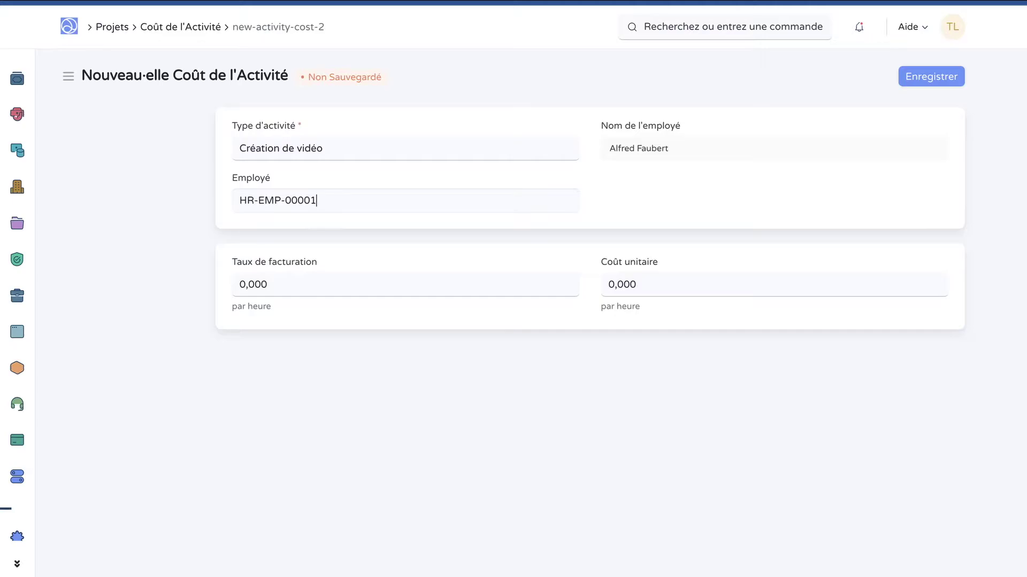
Set the activity cost's billing rate to 50 and its unit cost to 20 per hour, and save the record.
{"action": "left_click", "coordinate": [267, 284]}
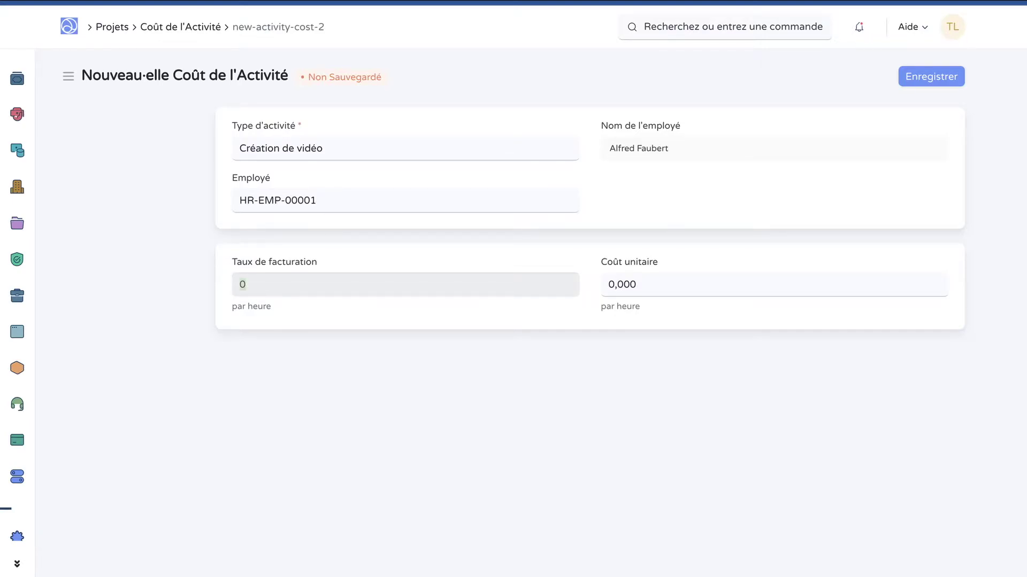
{"action": "type", "text": "50"}
{"action": "left_click", "coordinate": [621, 284]}
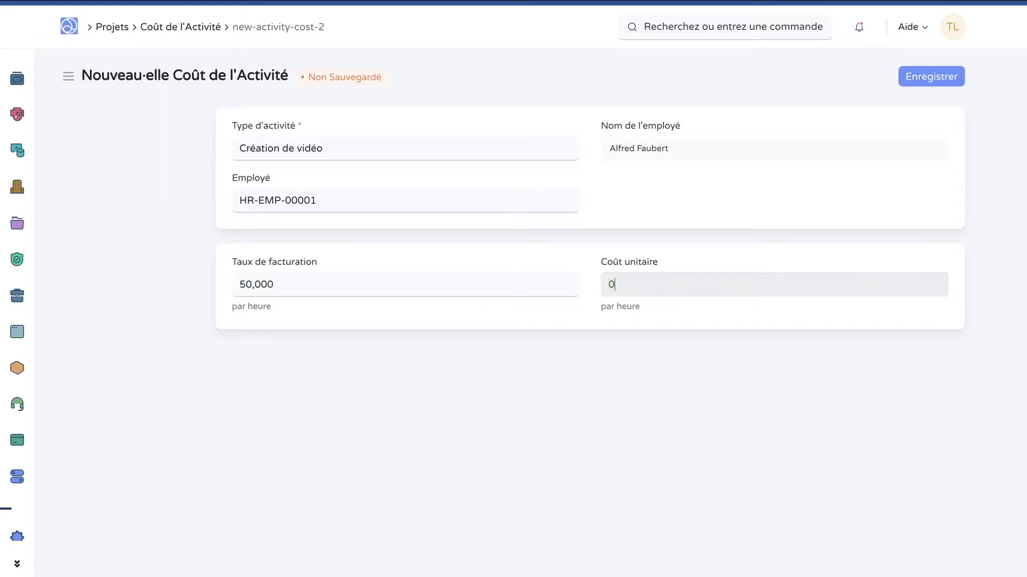
{"action": "type", "text": "20"}
{"action": "key", "text": "ctrl+s"}
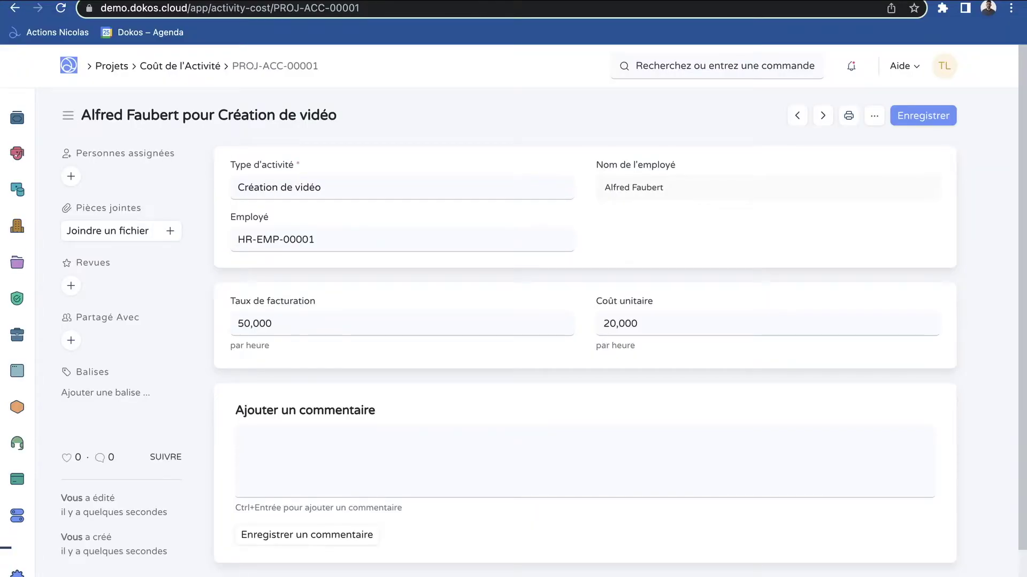
{"action": "left_click", "coordinate": [315, 240]}
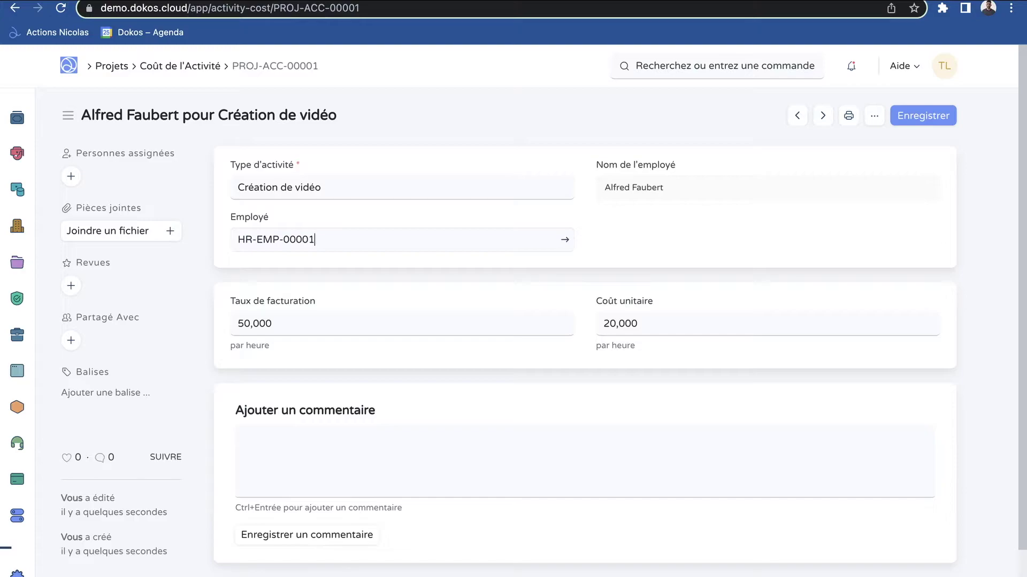
{"action": "left_click", "coordinate": [296, 324]}
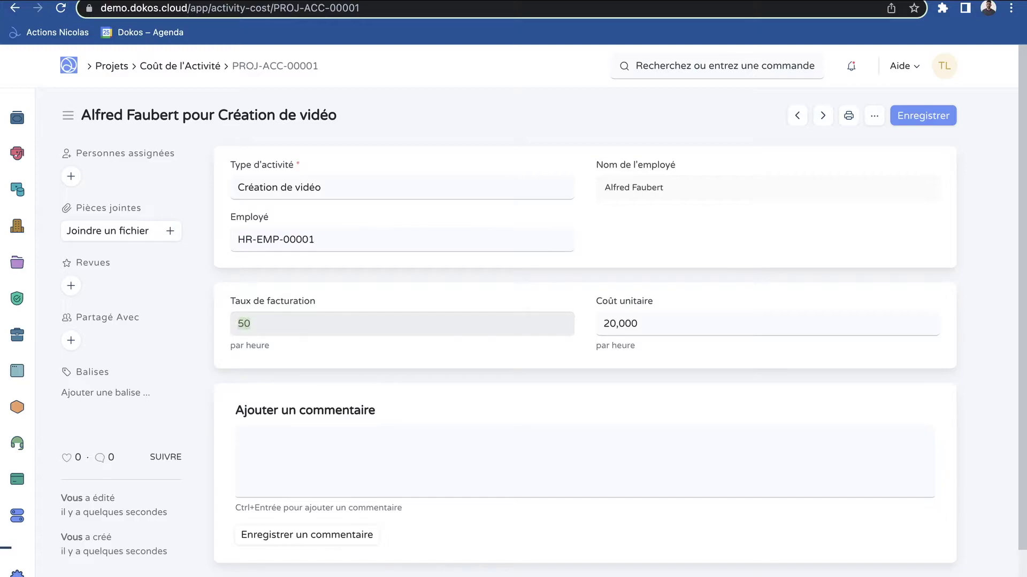
{"action": "left_click", "coordinate": [767, 324]}
Open the "Création de vidéo" activity type and view its activity costs per employee.
{"action": "scroll", "coordinate": [513, 323], "scroll_direction": "left", "scroll_amount": 5}
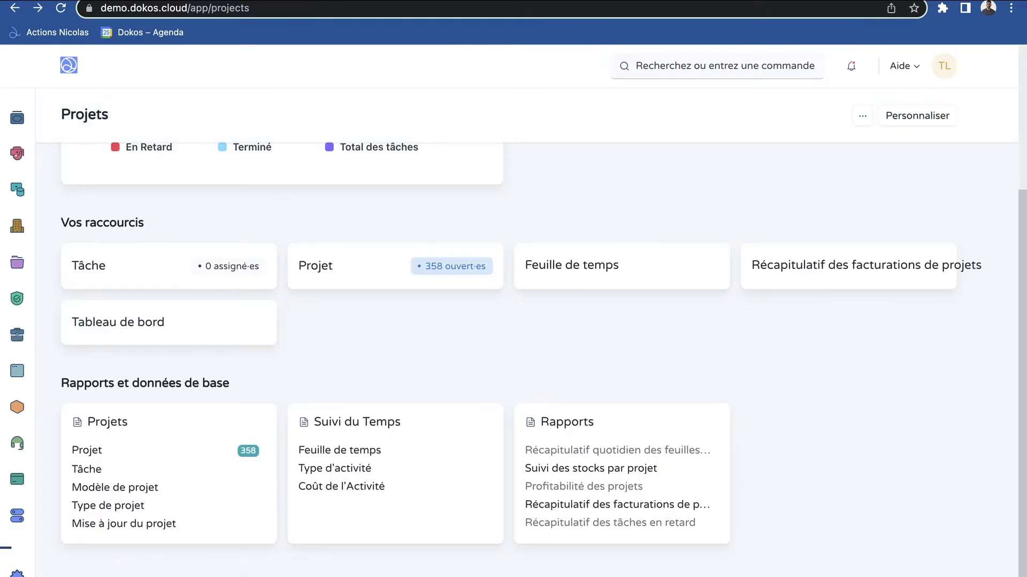
{"action": "left_click", "coordinate": [334, 468]}
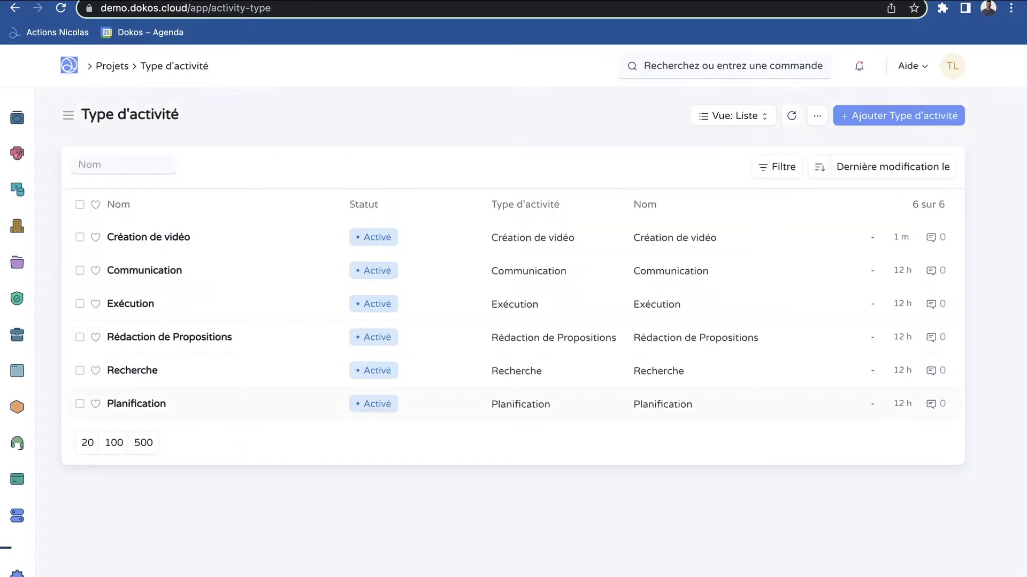
{"action": "left_click", "coordinate": [146, 237]}
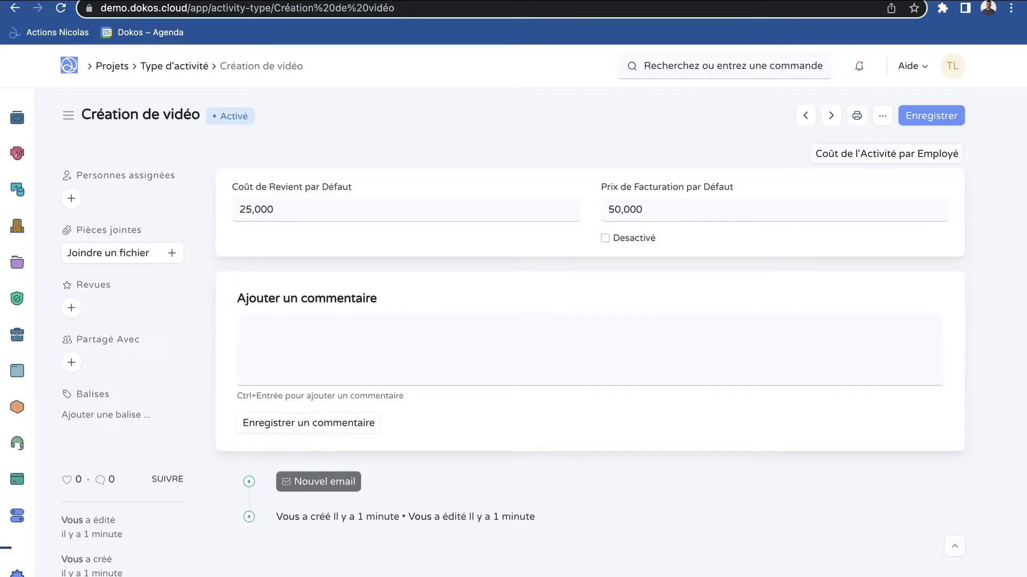
{"action": "left_click", "coordinate": [849, 156]}
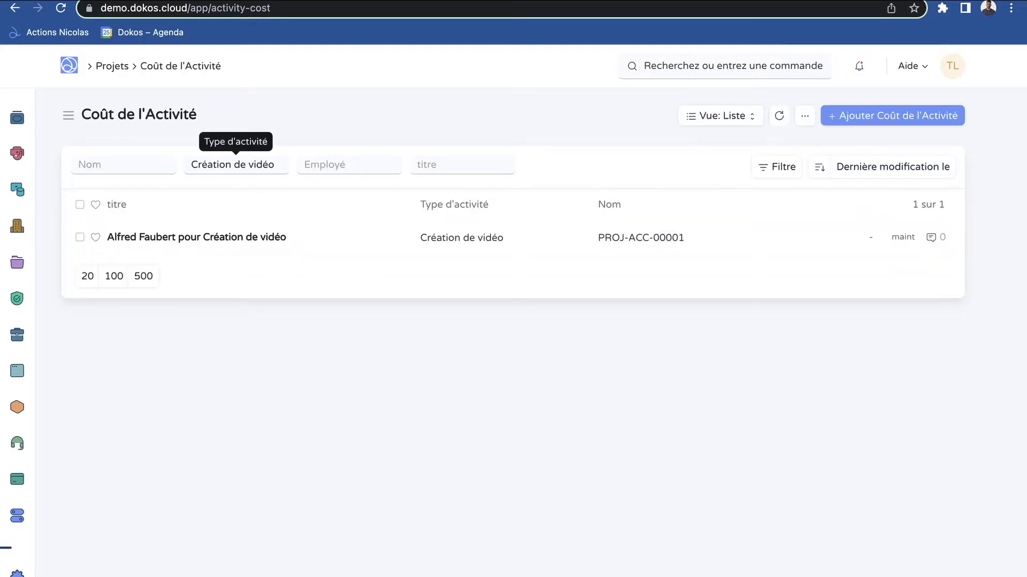
{"action": "left_click_drag", "start_coordinate": [188, 164], "coordinate": [274, 164]}
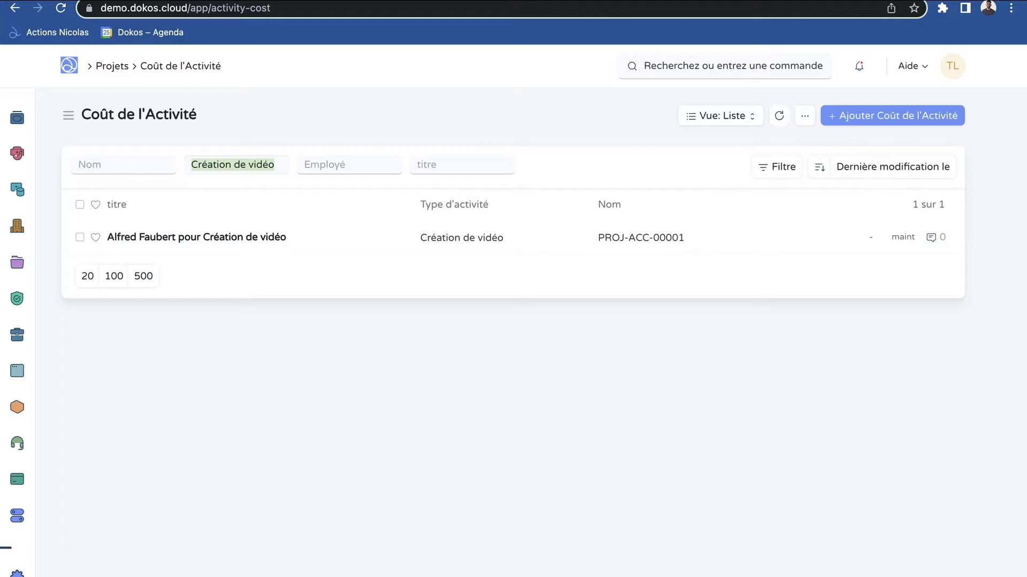
{"action": "left_click", "coordinate": [892, 116]}
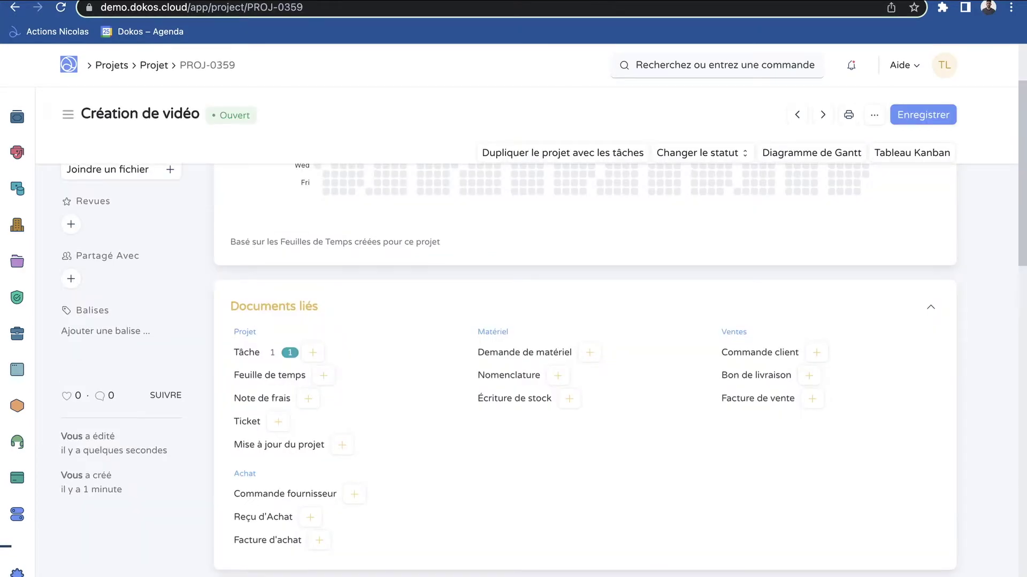
Open the task "Vidéo de présentation de la société" from the linked documents of the "Création de vidéo" project.
{"action": "scroll", "coordinate": [524, 464], "scroll_direction": "up", "scroll_amount": 2}
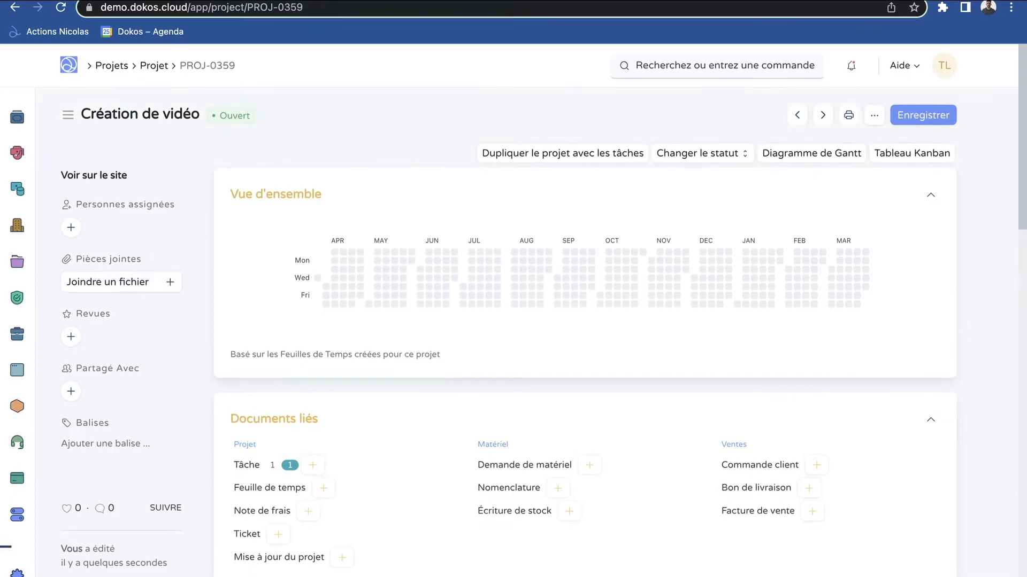
{"action": "scroll", "coordinate": [524, 464], "scroll_direction": "down", "scroll_amount": 2}
{"action": "scroll", "coordinate": [585, 369], "scroll_direction": "down", "scroll_amount": 4}
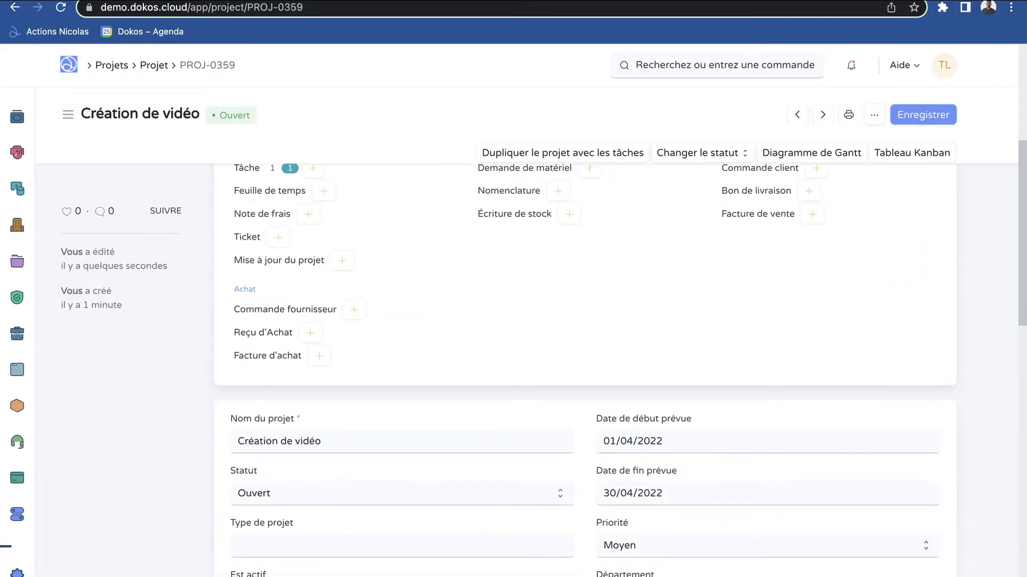
{"action": "scroll", "coordinate": [585, 369], "scroll_direction": "down", "scroll_amount": 2}
{"action": "scroll", "coordinate": [585, 369], "scroll_direction": "down", "scroll_amount": 1}
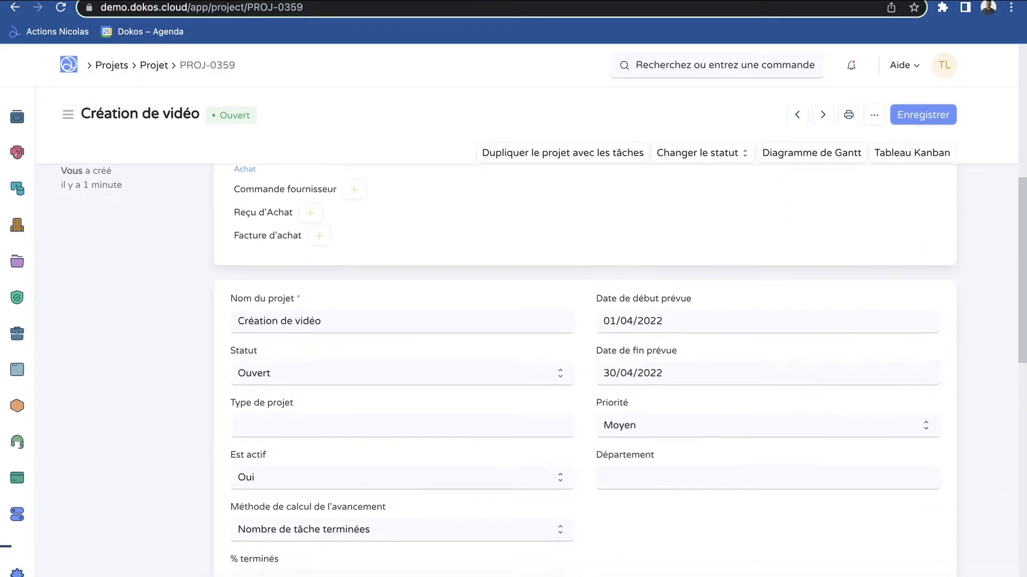
{"action": "scroll", "coordinate": [585, 369], "scroll_direction": "up", "scroll_amount": 5}
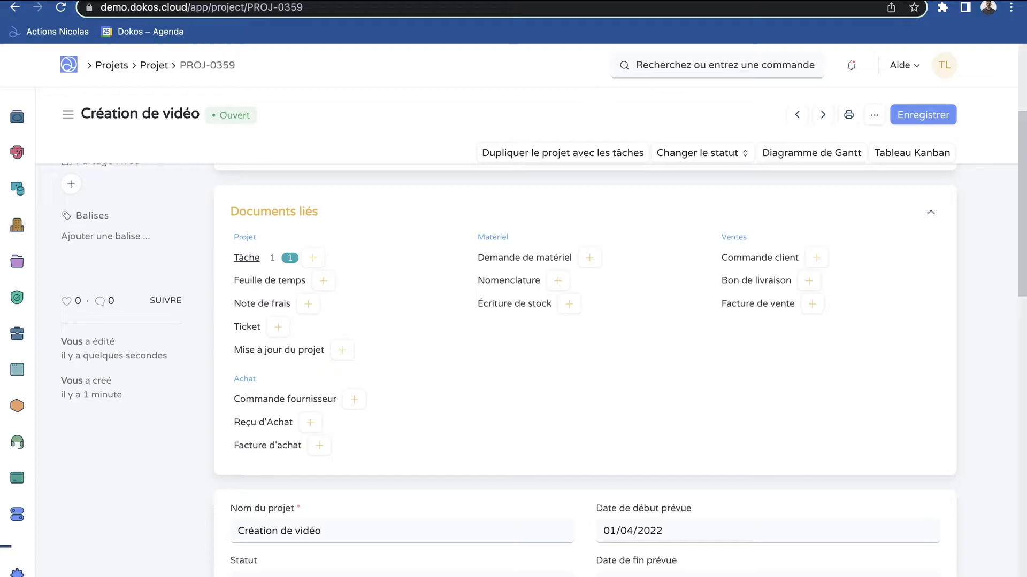
{"action": "left_click", "coordinate": [247, 258]}
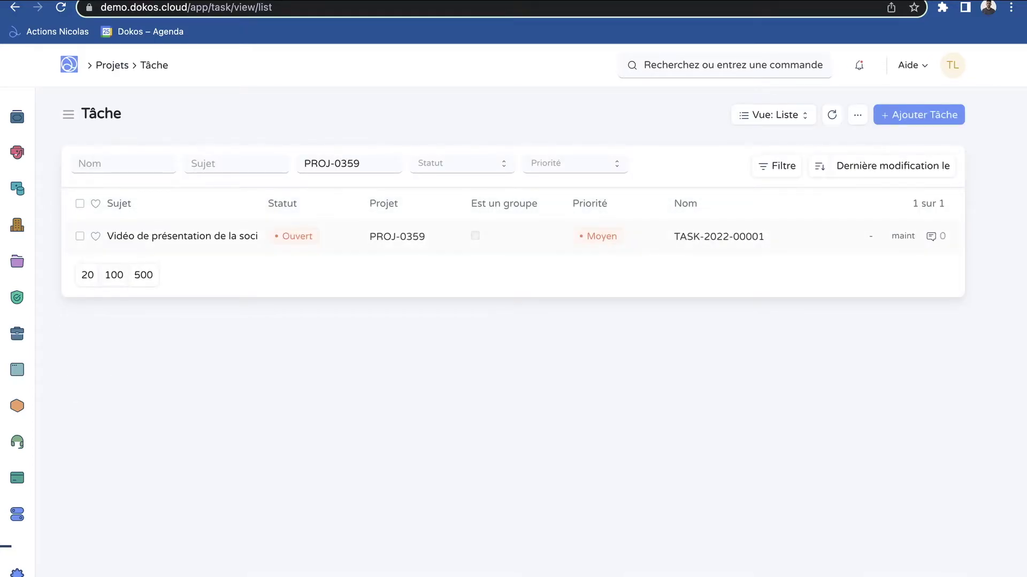
{"action": "left_click", "coordinate": [209, 237]}
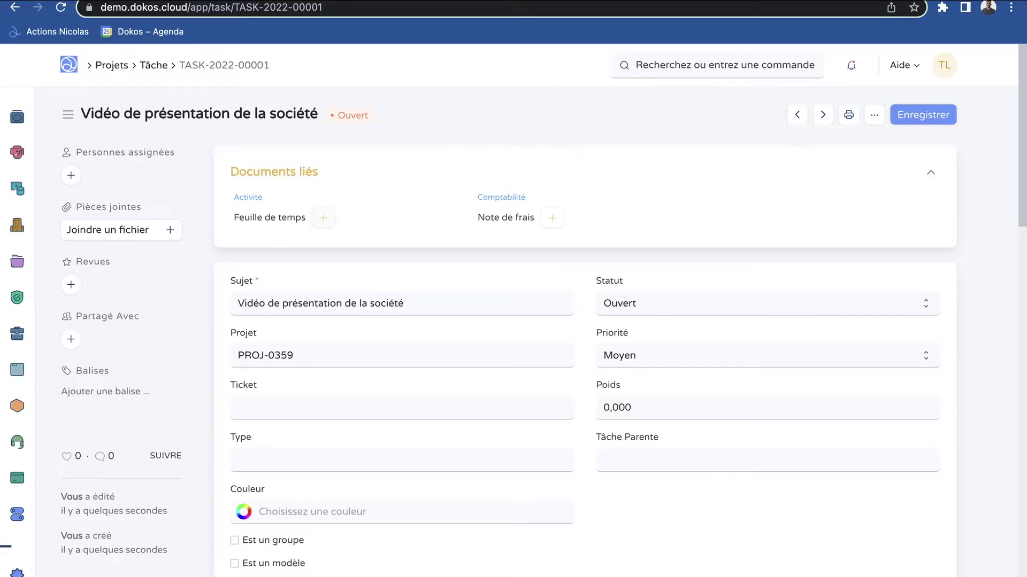
Create a timesheet linked to the task and assign it to the first employee listed.
{"action": "left_click", "coordinate": [323, 217]}
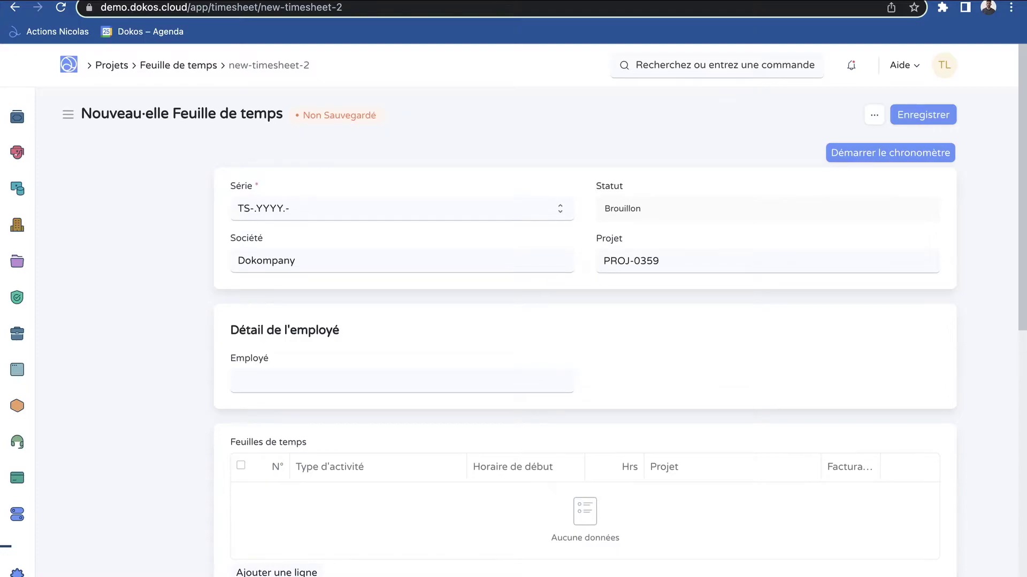
{"action": "double_click", "coordinate": [646, 261]}
{"action": "left_click", "coordinate": [659, 261]}
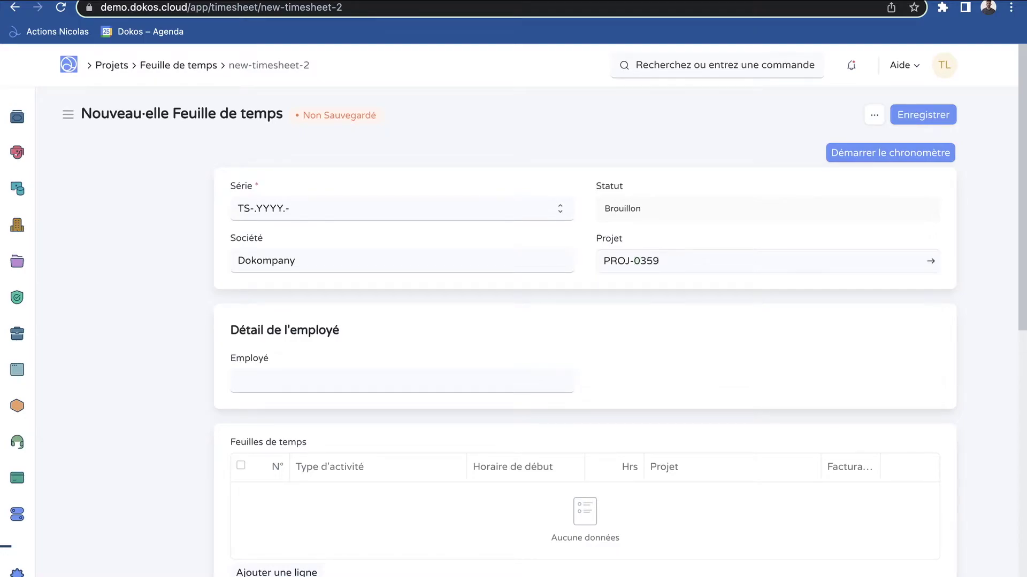
{"action": "scroll", "coordinate": [620, 321], "scroll_direction": "down", "scroll_amount": 3}
{"action": "left_click", "coordinate": [238, 295]}
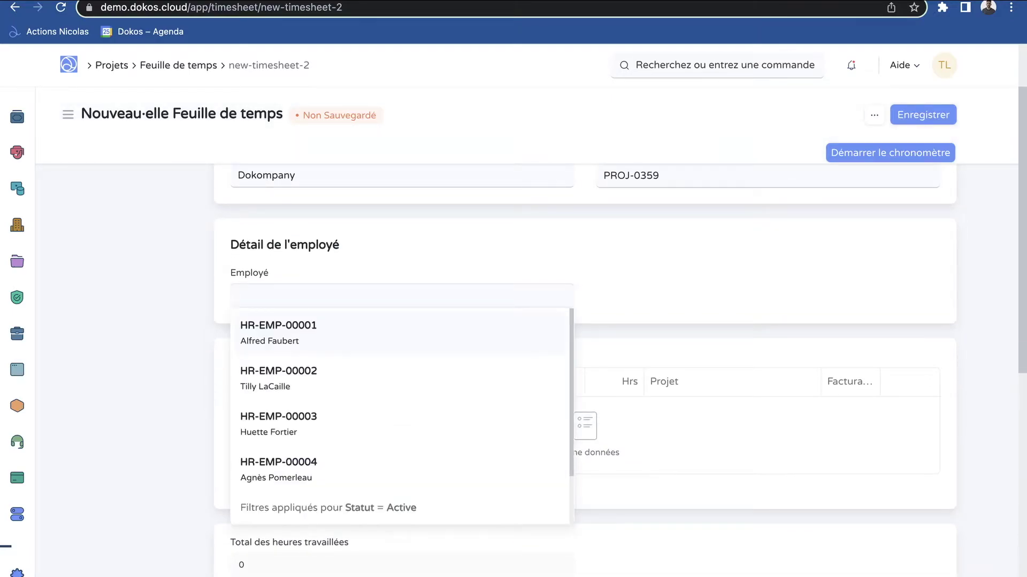
{"action": "left_click", "coordinate": [299, 334]}
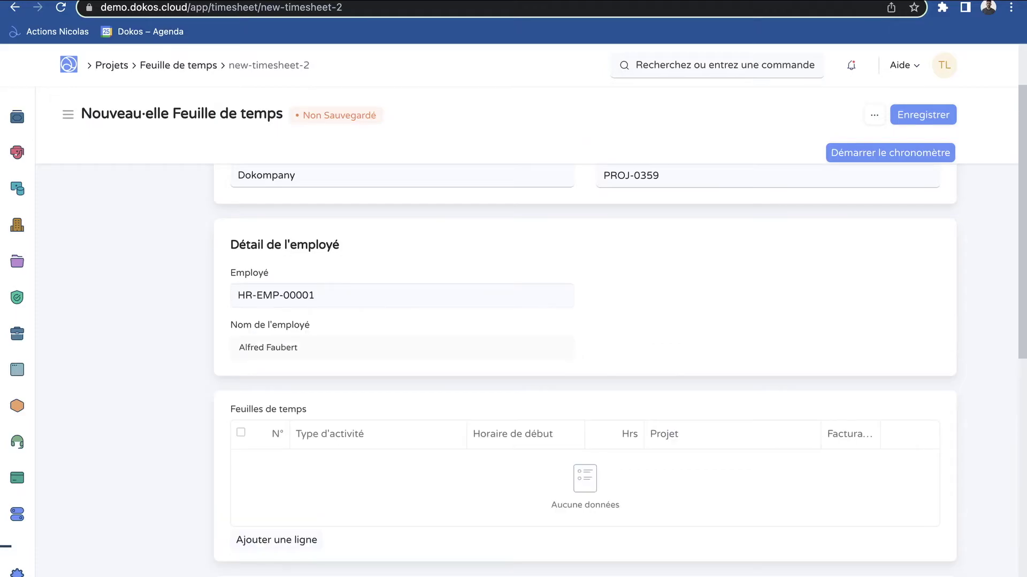
Add a timesheet row for the "Création de vidéo" activity, starting 30/03/2022 at 16:00:01 and lasting 5 hours.
{"action": "scroll", "coordinate": [299, 334], "scroll_direction": "down", "scroll_amount": 2}
{"action": "scroll", "coordinate": [277, 369], "scroll_direction": "down", "scroll_amount": 1}
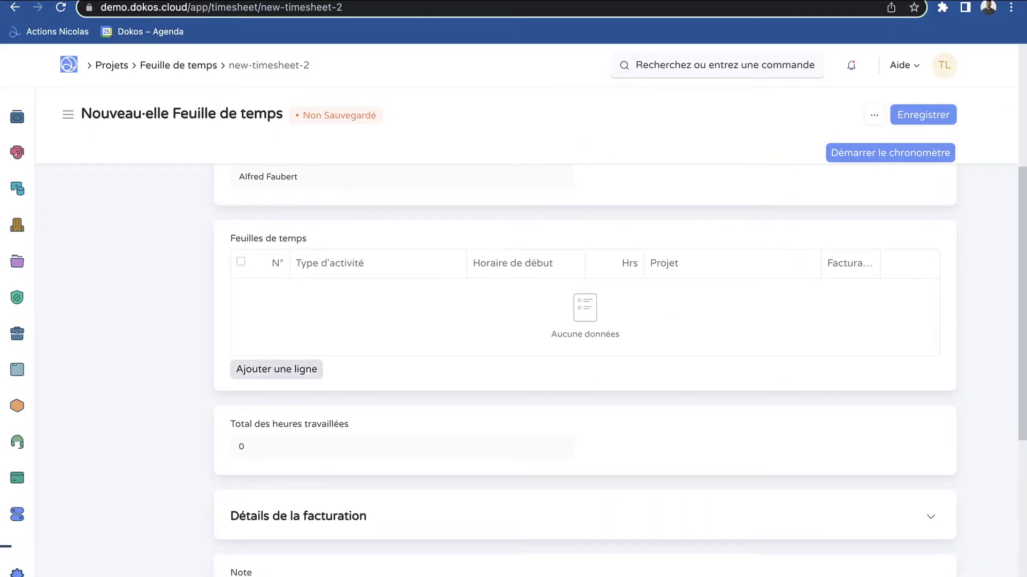
{"action": "left_click", "coordinate": [276, 369]}
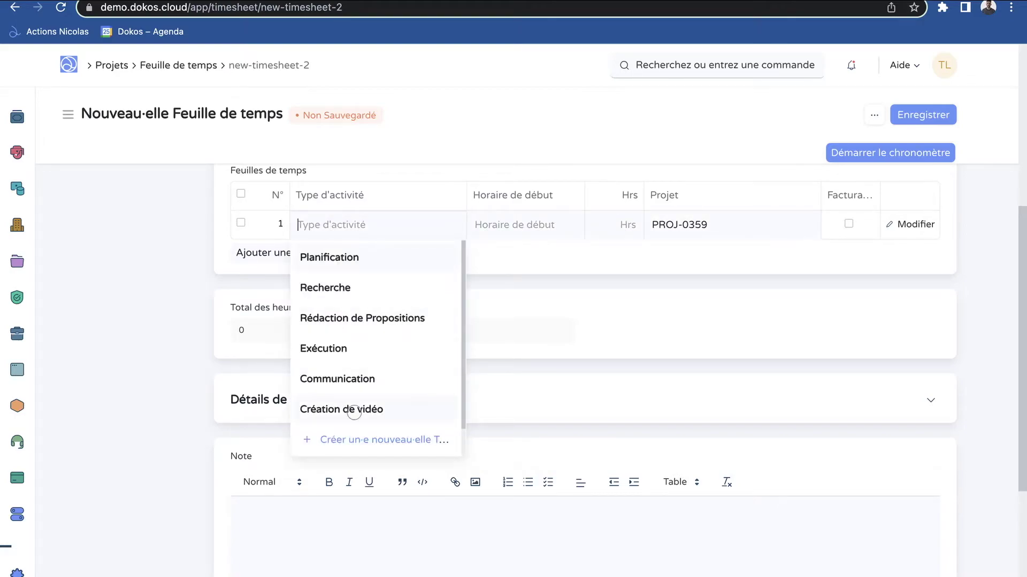
{"action": "left_click", "coordinate": [352, 410]}
{"action": "scroll", "coordinate": [352, 410], "scroll_direction": "up", "scroll_amount": 2}
{"action": "left_click", "coordinate": [525, 336]}
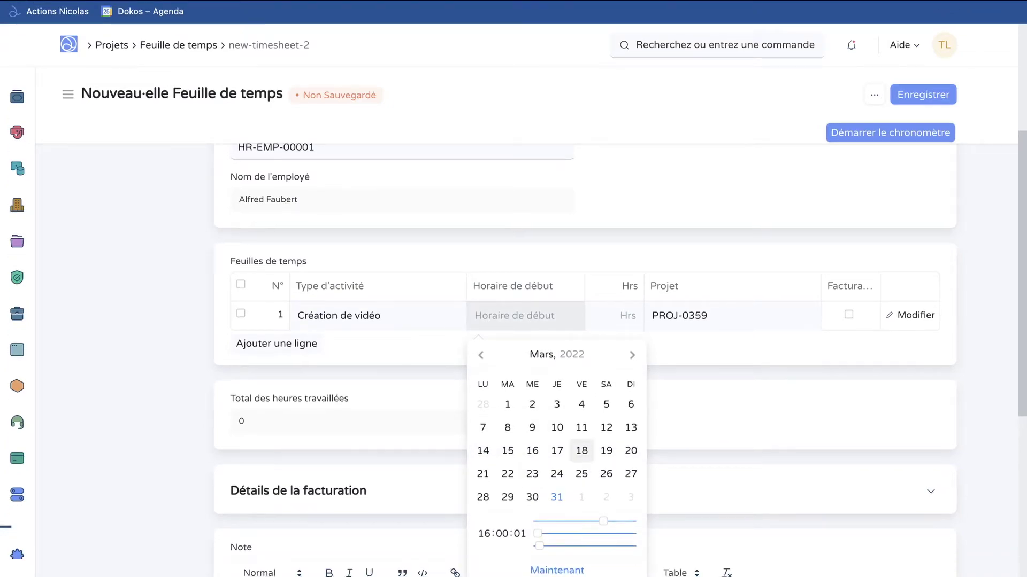
{"action": "scroll", "coordinate": [581, 451], "scroll_direction": "down", "scroll_amount": 2}
{"action": "left_click", "coordinate": [532, 443]}
{"action": "left_click", "coordinate": [614, 263]}
{"action": "type", "text": "5"}
{"action": "key", "text": "super+s"}
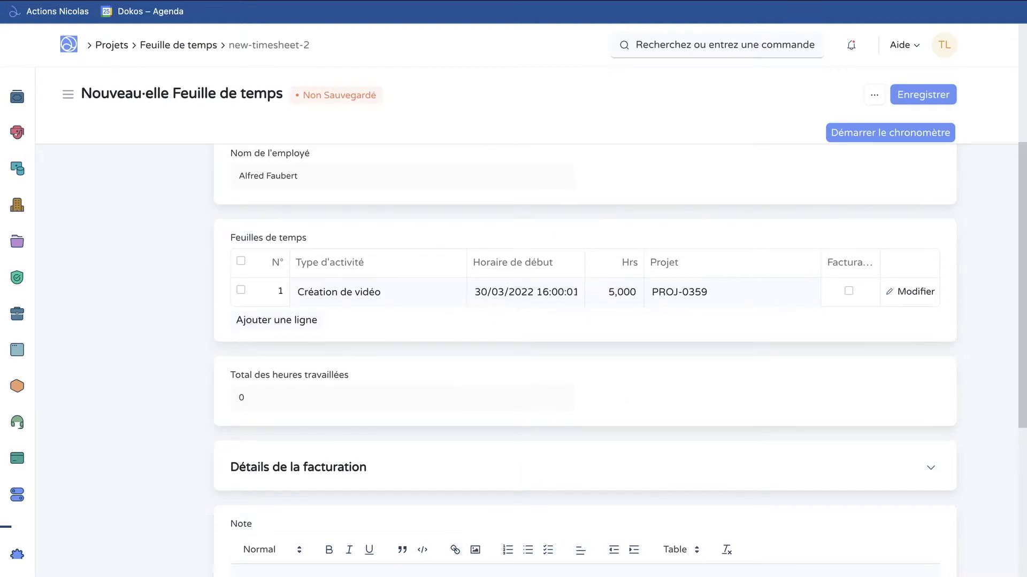
Mark the "Création de vidéo" row as billable and expand the timesheet's billing details.
{"action": "left_click", "coordinate": [848, 291]}
{"action": "scroll", "coordinate": [585, 354], "scroll_direction": "down", "scroll_amount": 2}
{"action": "left_click", "coordinate": [396, 366]}
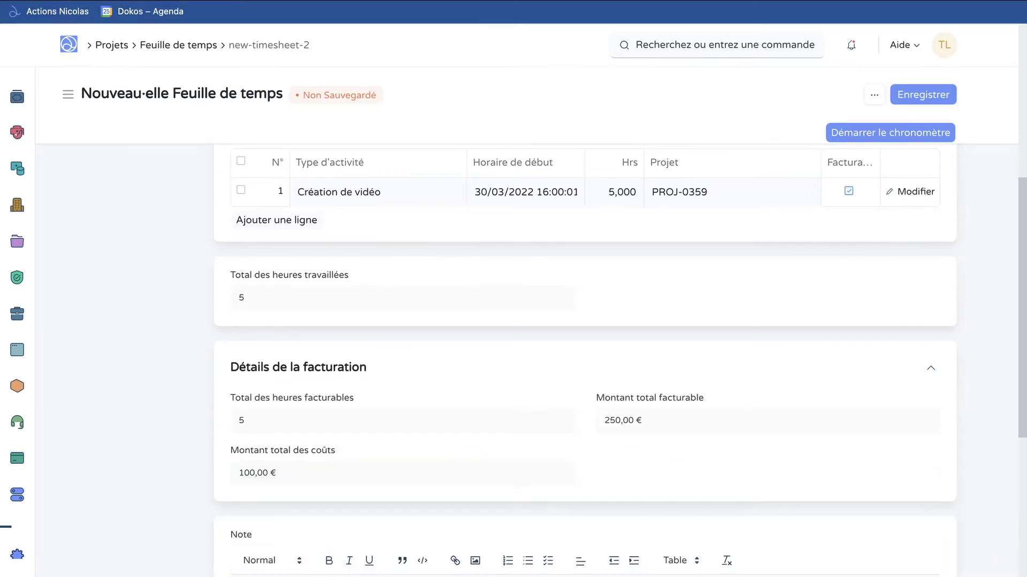
Examine the timesheet's billable hours, billable amount and cost total, and check them against the employee and activity row.
{"action": "scroll", "coordinate": [396, 367], "scroll_direction": "down", "scroll_amount": 1}
{"action": "scroll", "coordinate": [585, 361], "scroll_direction": "down", "scroll_amount": 2}
{"action": "scroll", "coordinate": [584, 361], "scroll_direction": "up", "scroll_amount": 1}
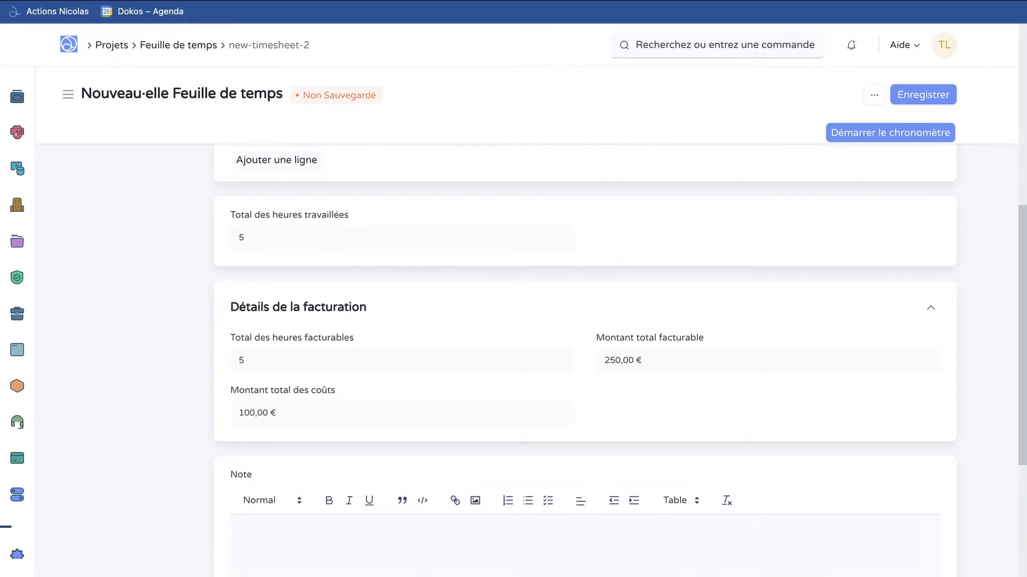
{"action": "scroll", "coordinate": [584, 353], "scroll_direction": "down", "scroll_amount": 1}
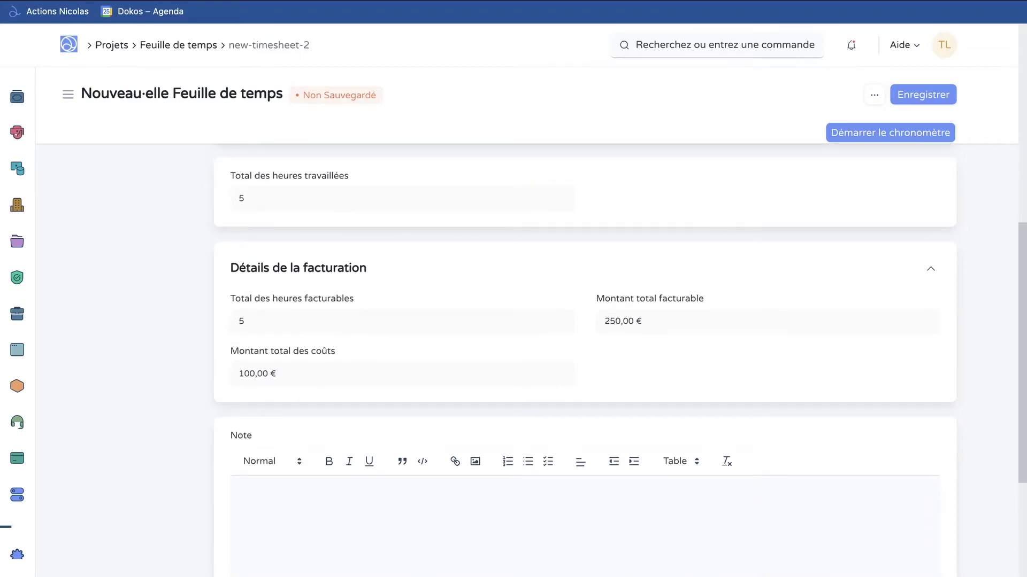
{"action": "scroll", "coordinate": [585, 353], "scroll_direction": "down", "scroll_amount": 1}
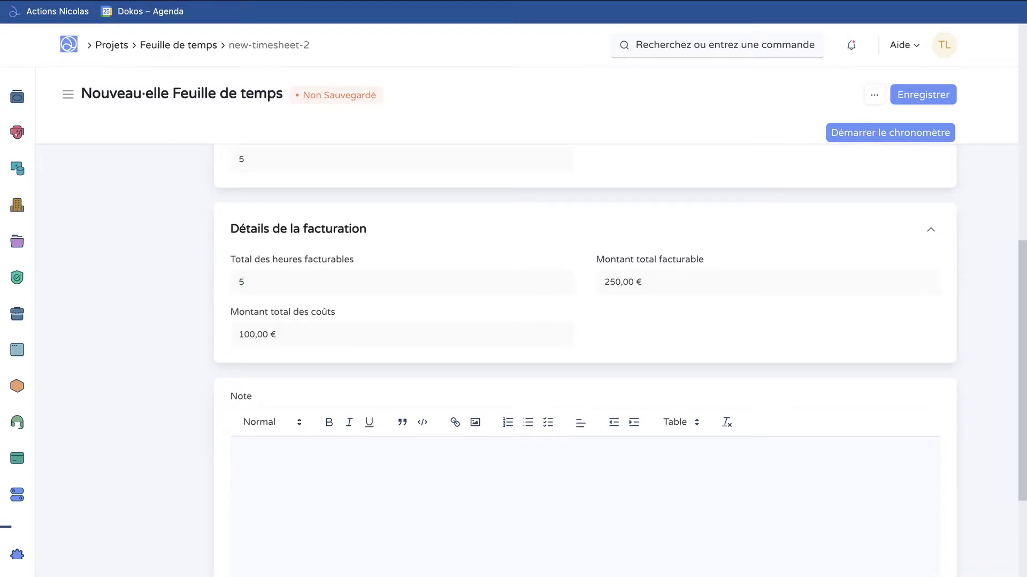
{"action": "left_click", "coordinate": [605, 283]}
{"action": "scroll", "coordinate": [584, 343], "scroll_direction": "up", "scroll_amount": 4}
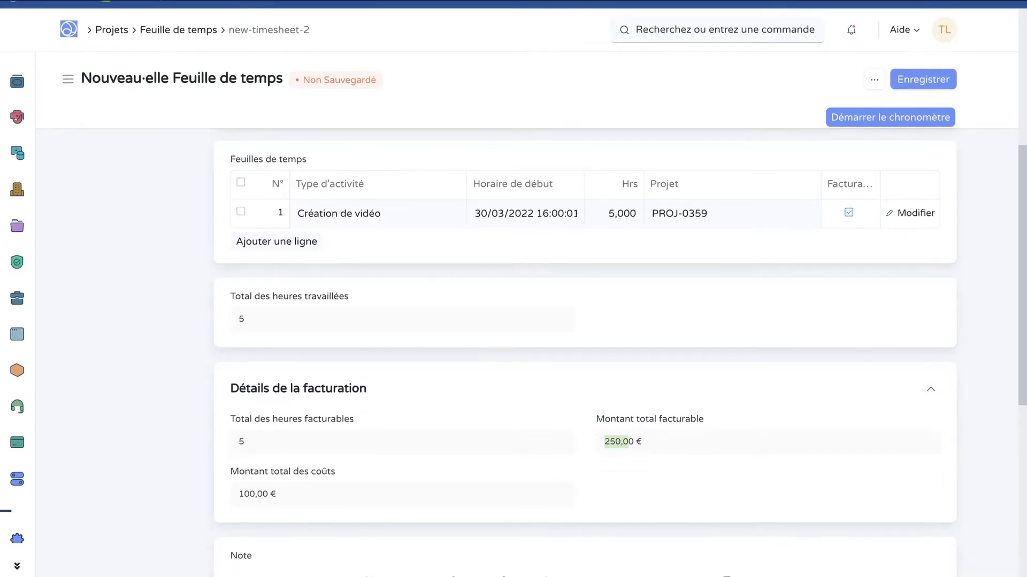
{"action": "scroll", "coordinate": [585, 353], "scroll_direction": "down", "scroll_amount": 1}
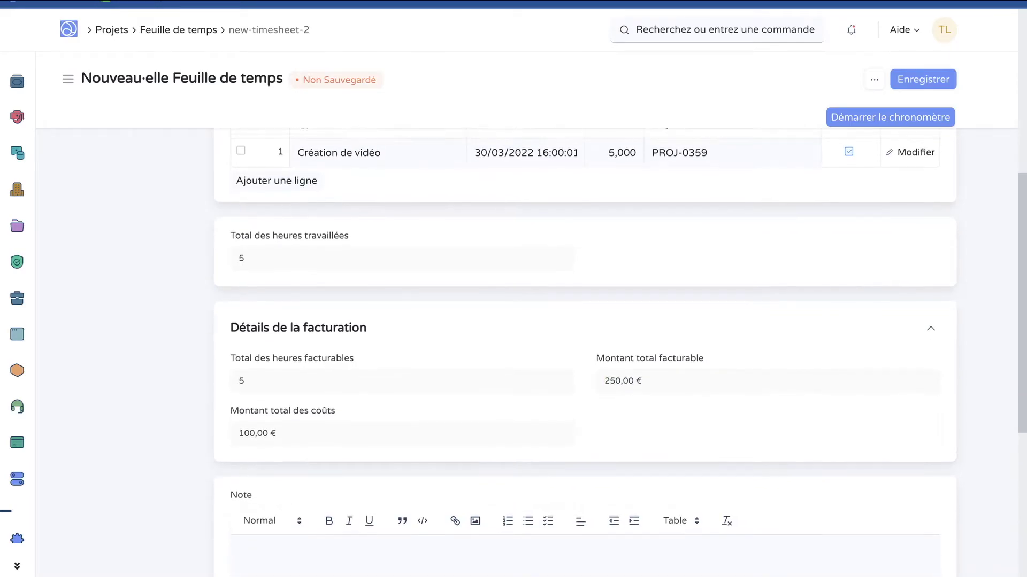
{"action": "scroll", "coordinate": [585, 353], "scroll_direction": "up", "scroll_amount": 5}
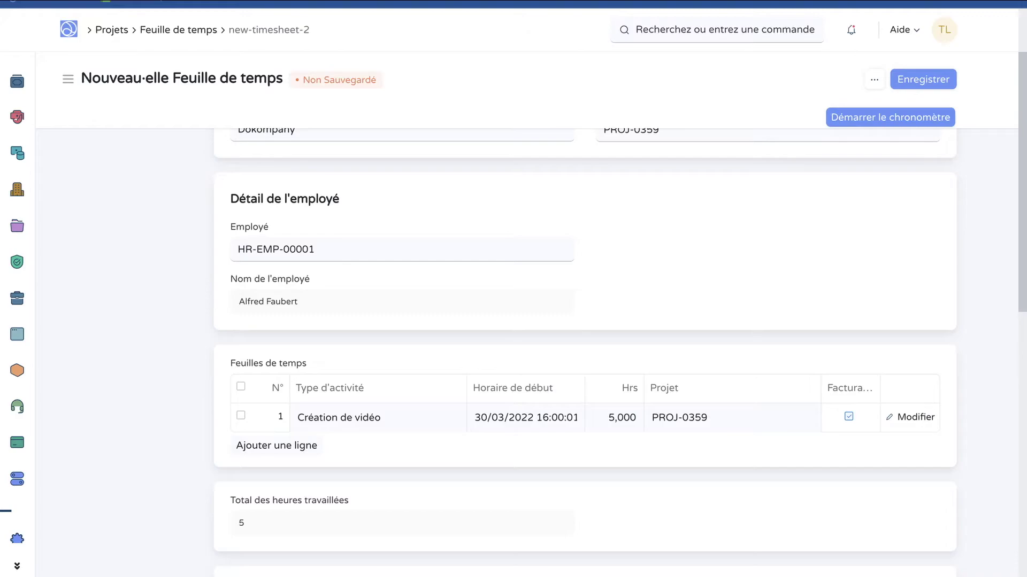
{"action": "scroll", "coordinate": [584, 353], "scroll_direction": "down", "scroll_amount": 6}
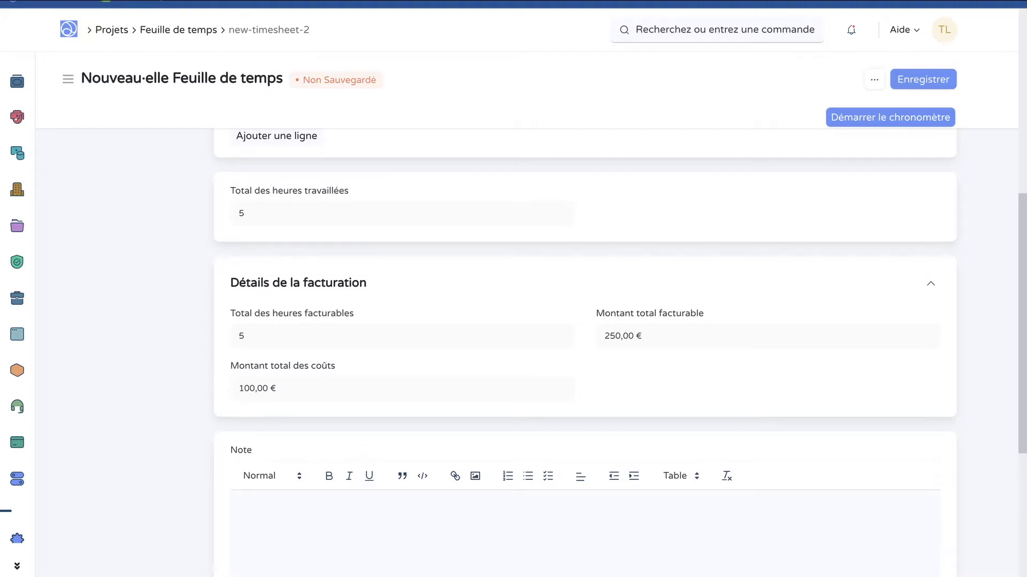
{"action": "scroll", "coordinate": [585, 353], "scroll_direction": "down", "scroll_amount": 4}
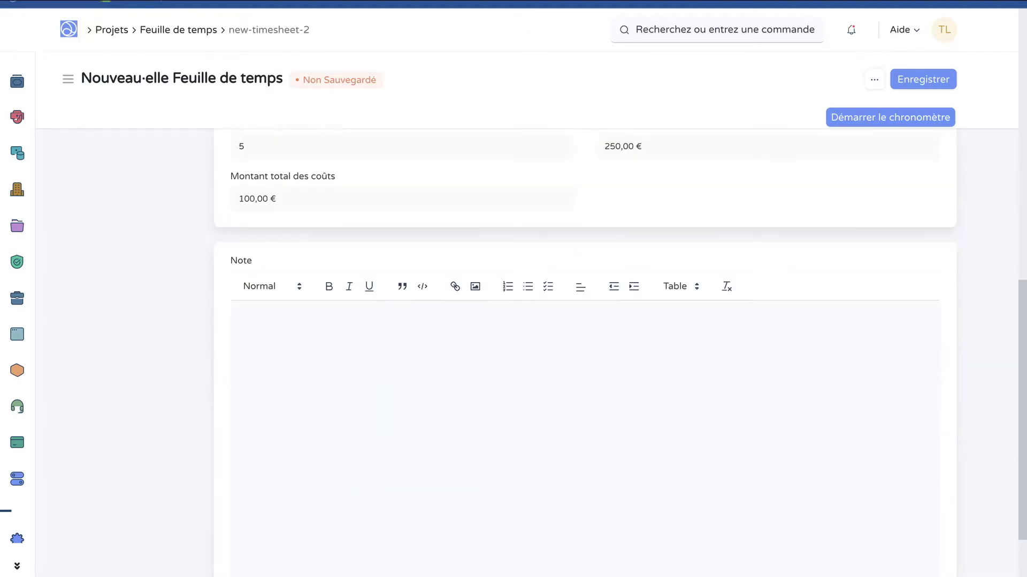
{"action": "scroll", "coordinate": [584, 353], "scroll_direction": "up", "scroll_amount": 10}
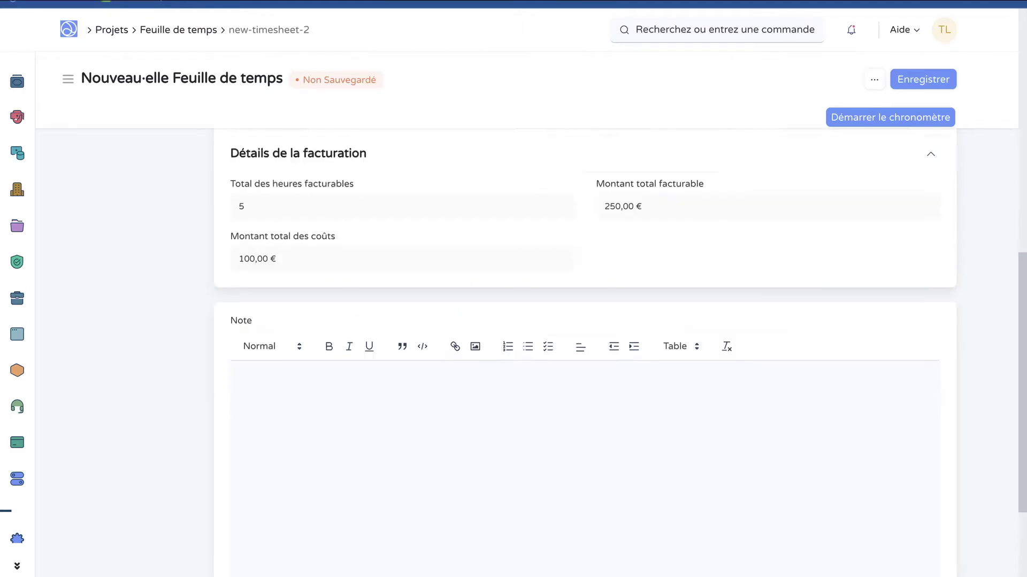
{"action": "scroll", "coordinate": [585, 353], "scroll_direction": "up", "scroll_amount": 1}
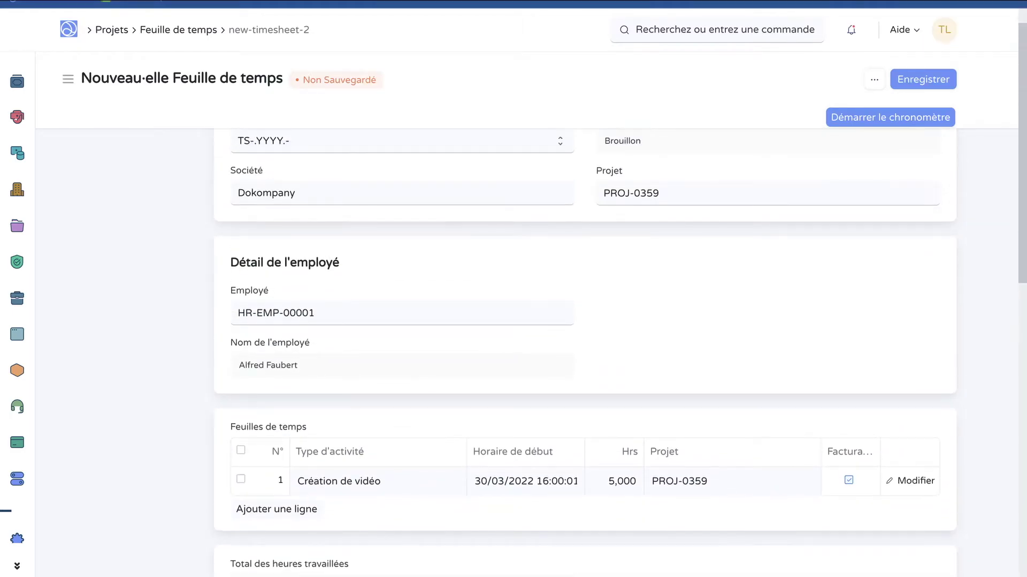
Save and submit the timesheet.
{"action": "left_click", "coordinate": [922, 79]}
{"action": "scroll", "coordinate": [585, 353], "scroll_direction": "down", "scroll_amount": 4}
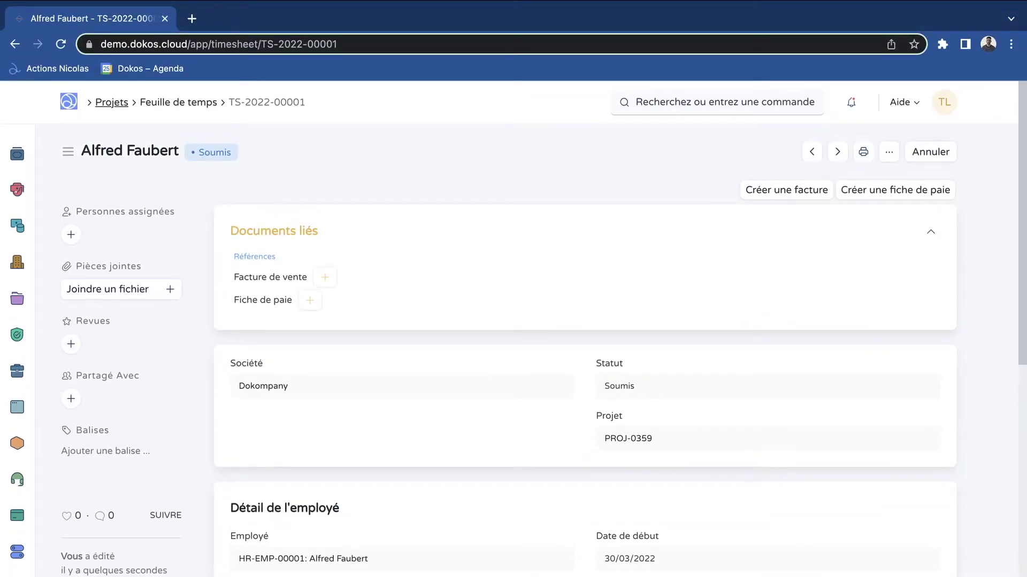
Open the "Création de vidéo" project from the project list and examine its activity summary of logged hours.
{"action": "left_click", "coordinate": [112, 43]}
{"action": "scroll", "coordinate": [513, 348], "scroll_direction": "down", "scroll_amount": 4}
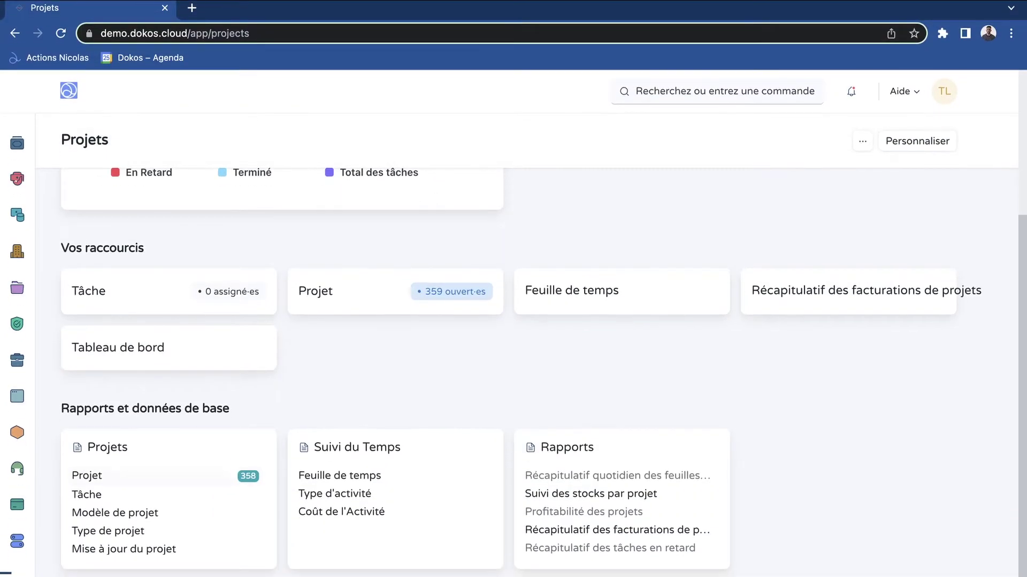
{"action": "left_click", "coordinate": [107, 485]}
{"action": "scroll", "coordinate": [508, 302], "scroll_direction": "up", "scroll_amount": 4}
{"action": "left_click", "coordinate": [148, 263]}
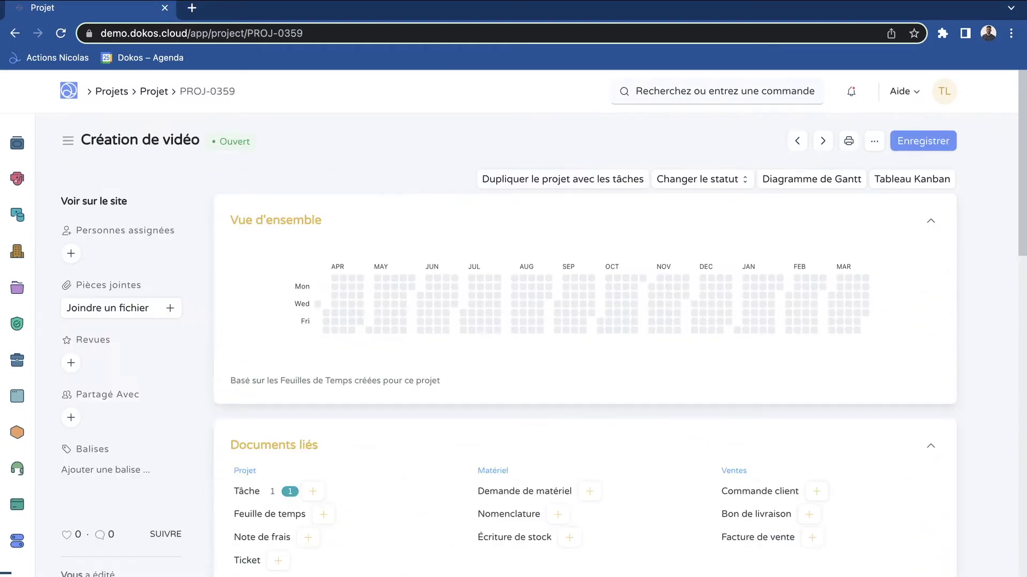
{"action": "scroll", "coordinate": [584, 364], "scroll_direction": "down", "scroll_amount": 3}
{"action": "scroll", "coordinate": [585, 382], "scroll_direction": "down", "scroll_amount": 5}
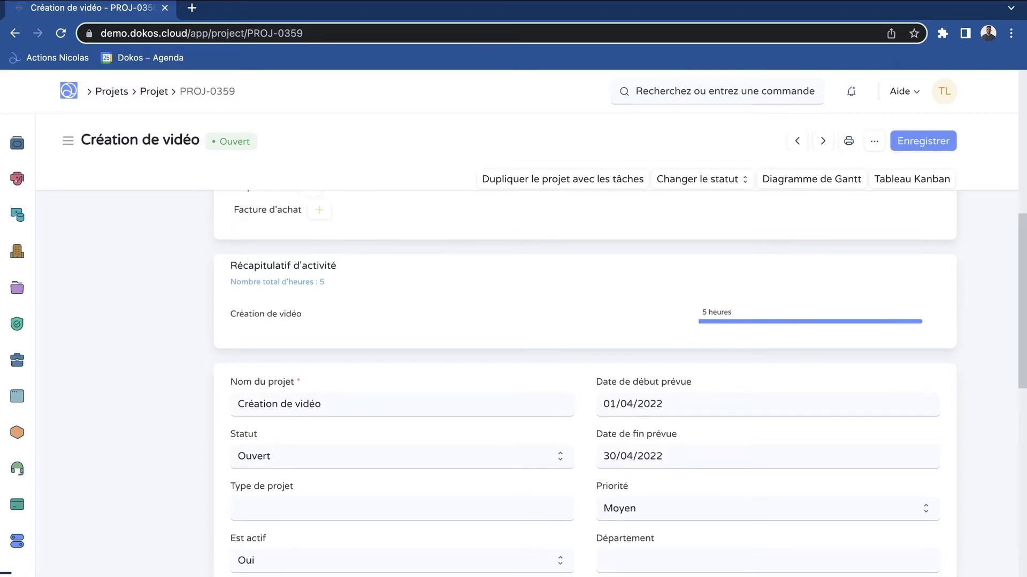
{"action": "scroll", "coordinate": [585, 374], "scroll_direction": "up", "scroll_amount": 2}
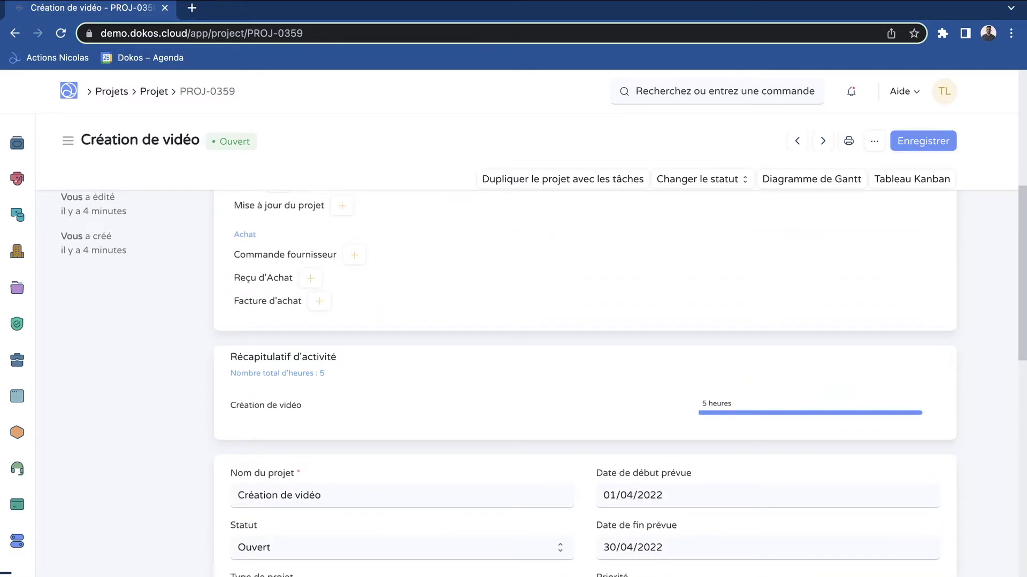
{"action": "scroll", "coordinate": [585, 375], "scroll_direction": "down", "scroll_amount": 2}
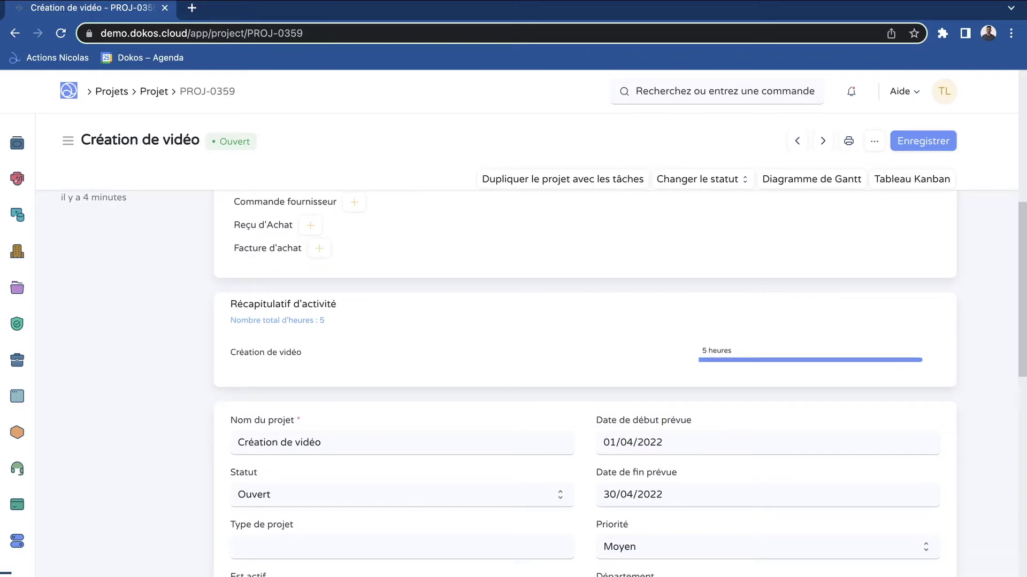
{"action": "left_click_drag", "start_coordinate": [325, 356], "coordinate": [230, 352]}
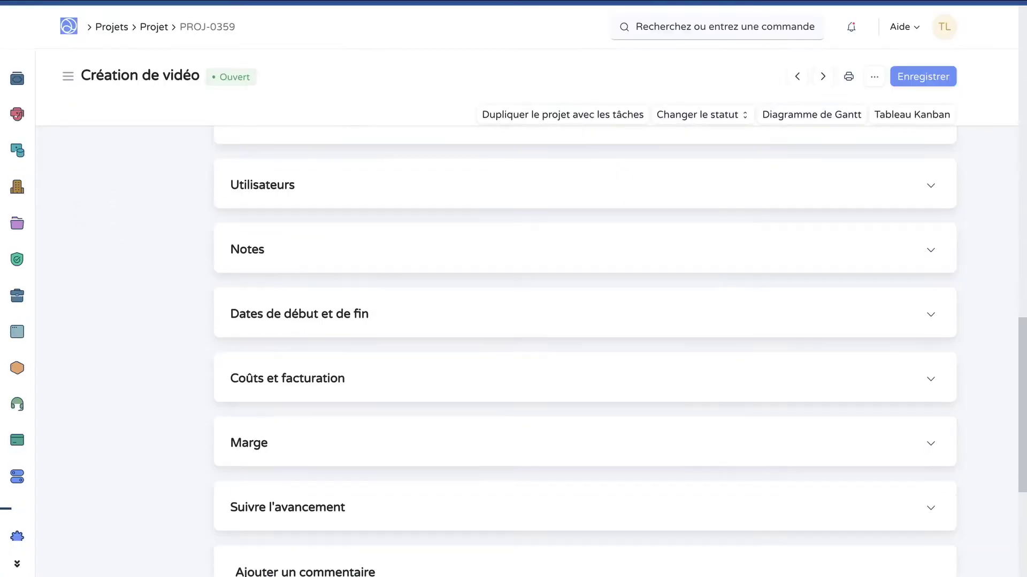
Expand the project's costs and billing section and its margin section, and examine the timesheet amounts and gross margin.
{"action": "scroll", "coordinate": [584, 374], "scroll_direction": "up", "scroll_amount": 3}
{"action": "scroll", "coordinate": [585, 375], "scroll_direction": "down", "scroll_amount": 5}
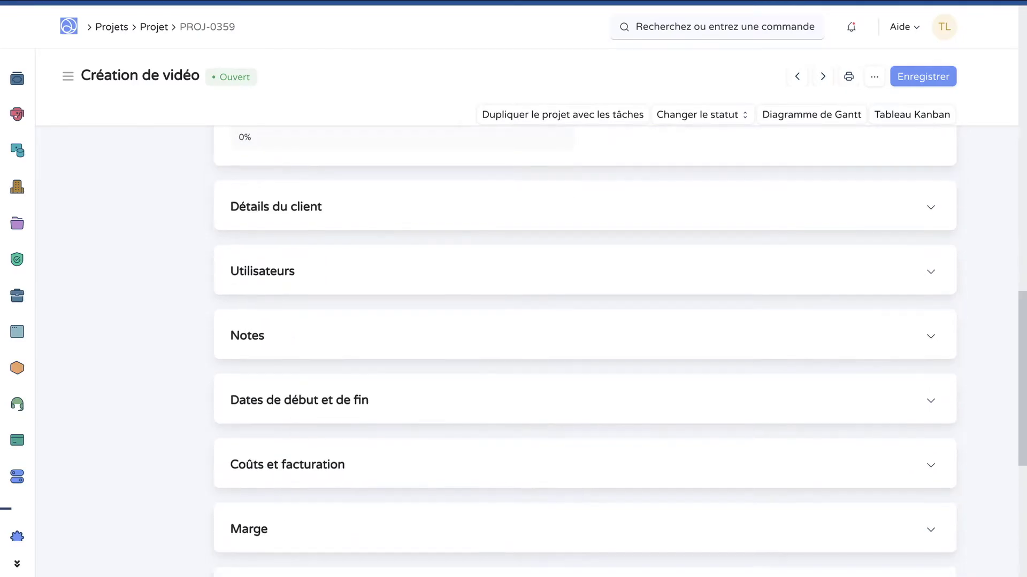
{"action": "left_click", "coordinate": [287, 308]}
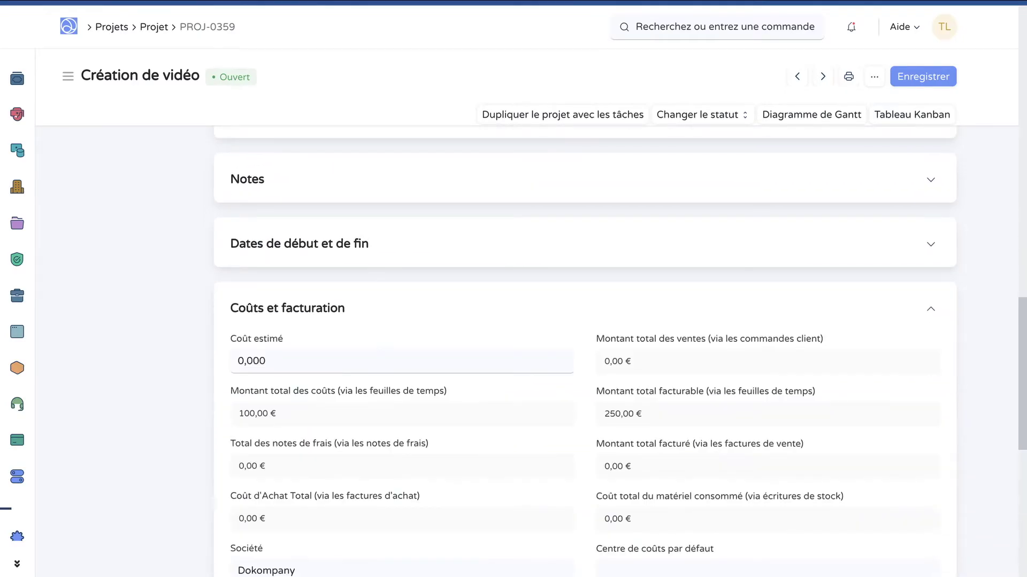
{"action": "scroll", "coordinate": [585, 375], "scroll_direction": "down", "scroll_amount": 3}
{"action": "scroll", "coordinate": [585, 374], "scroll_direction": "up", "scroll_amount": 1}
{"action": "scroll", "coordinate": [585, 374], "scroll_direction": "up", "scroll_amount": 1}
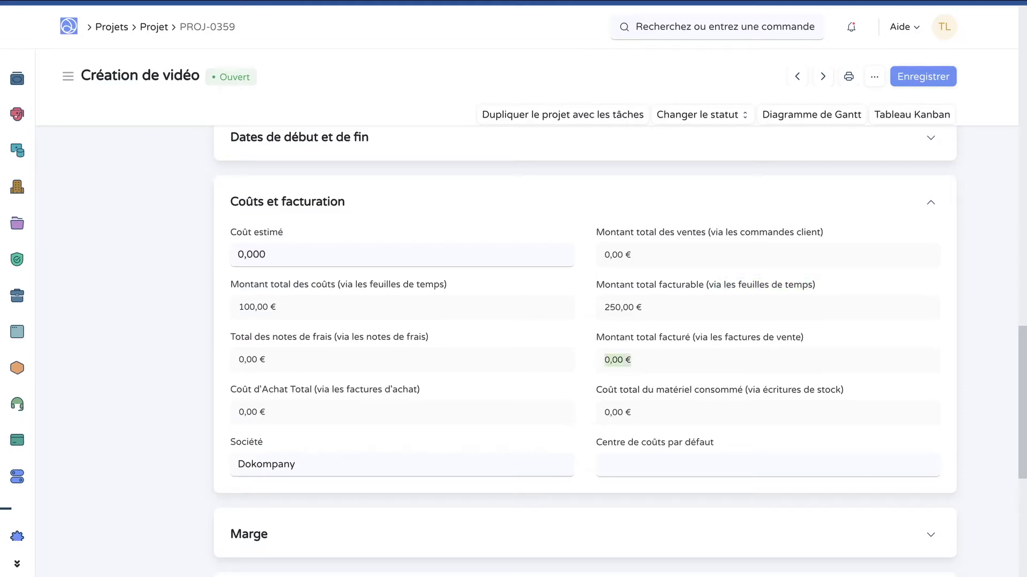
{"action": "scroll", "coordinate": [321, 377], "scroll_direction": "down", "scroll_amount": 3}
{"action": "left_click", "coordinate": [321, 377]}
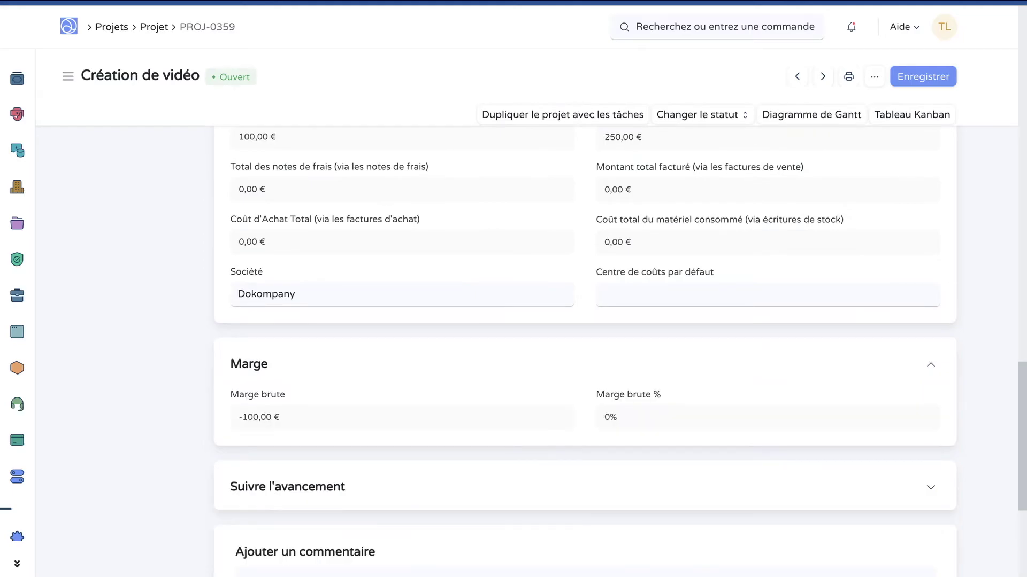
Set the project's estimated cost to 200 and save the project.
{"action": "scroll", "coordinate": [322, 377], "scroll_direction": "up", "scroll_amount": 3}
{"action": "left_click", "coordinate": [402, 221]}
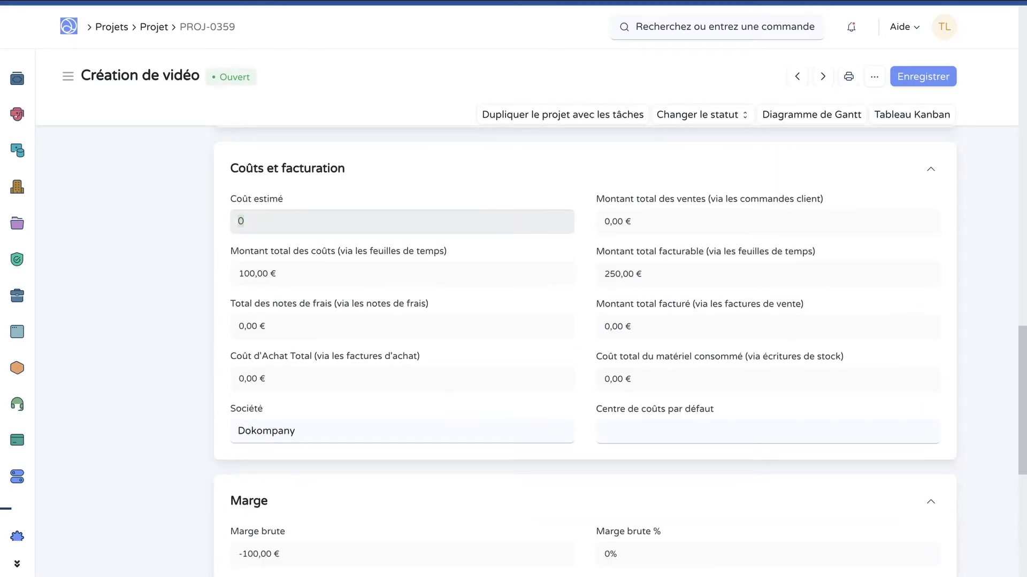
{"action": "key", "text": "BackSpace"}
{"action": "key", "text": "ctrl+super+space"}
{"action": "scroll", "coordinate": [274, 282], "scroll_direction": "up", "scroll_amount": 4}
{"action": "scroll", "coordinate": [274, 283], "scroll_direction": "down", "scroll_amount": 3}
{"action": "left_click", "coordinate": [274, 283]}
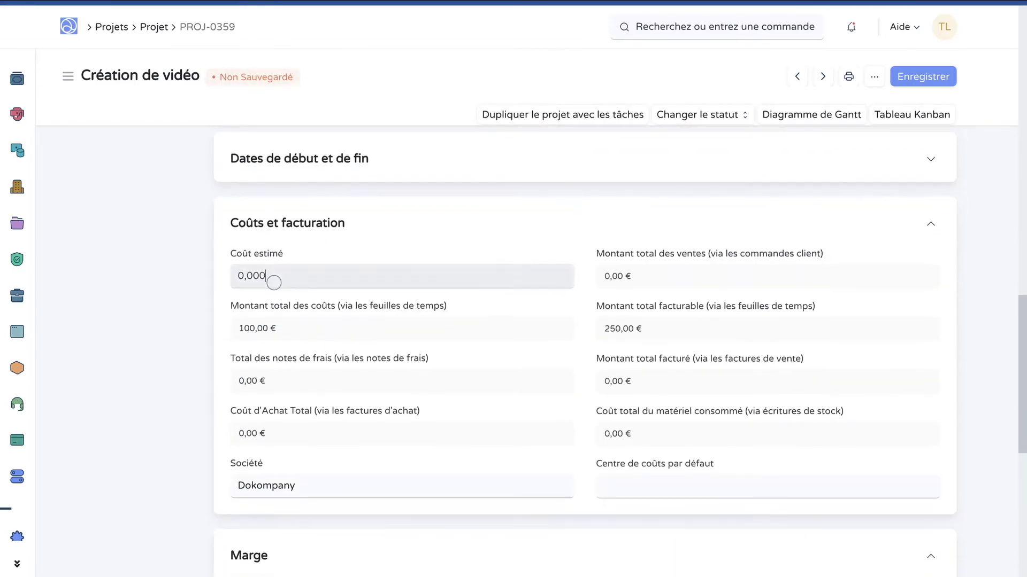
{"action": "key", "text": "BackSpace"}
{"action": "key", "text": "BackSpace"}
{"action": "key", "text": "BackSpace"}
{"action": "key", "text": "BackSpace"}
{"action": "key", "text": "BackSpace"}
{"action": "type", "text": "200"}
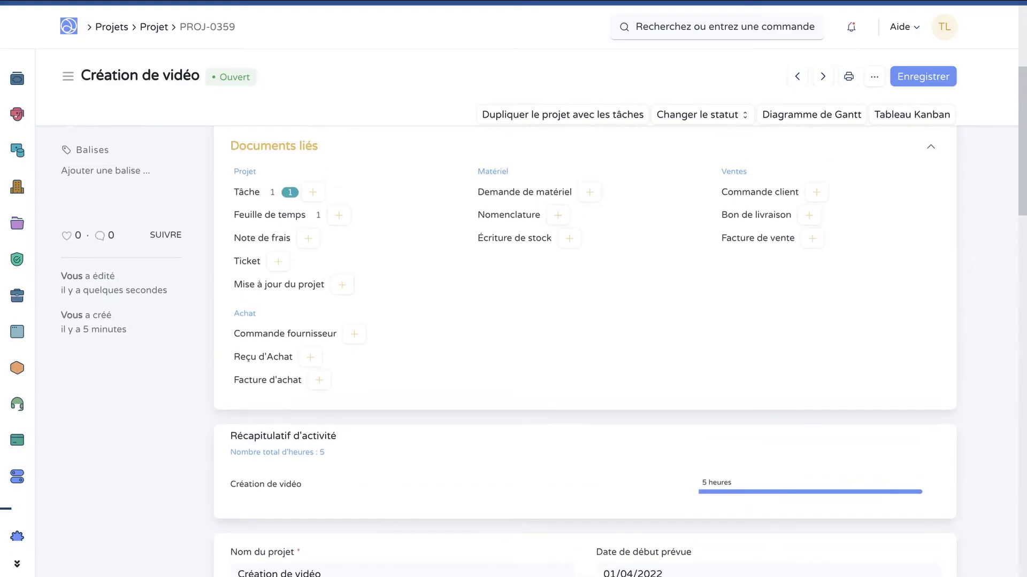
Open the submitted timesheet from the project's linked documents.
{"action": "scroll", "coordinate": [269, 266], "scroll_direction": "up", "scroll_amount": 1}
{"action": "left_click", "coordinate": [270, 265]}
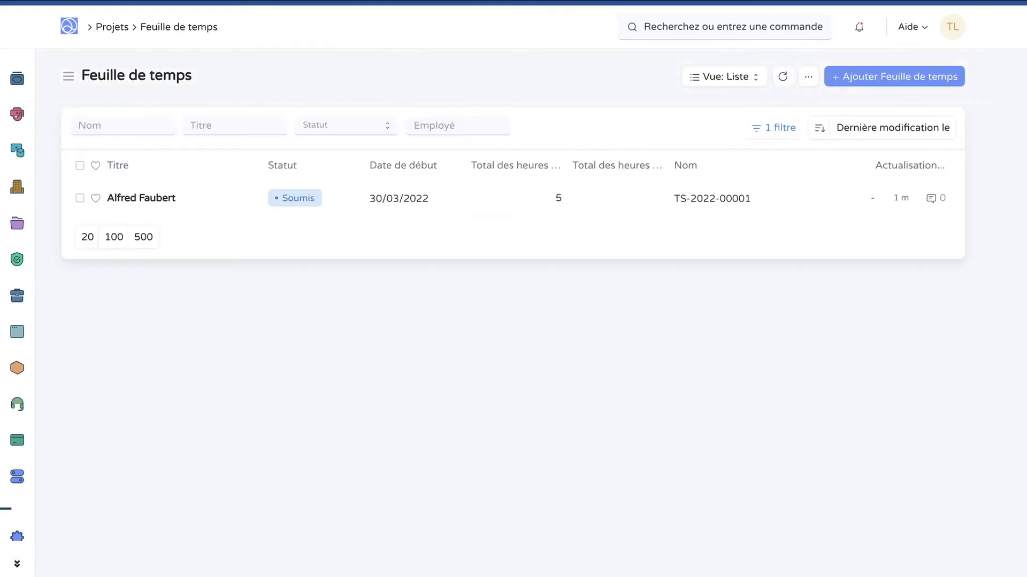
{"action": "left_click", "coordinate": [140, 197]}
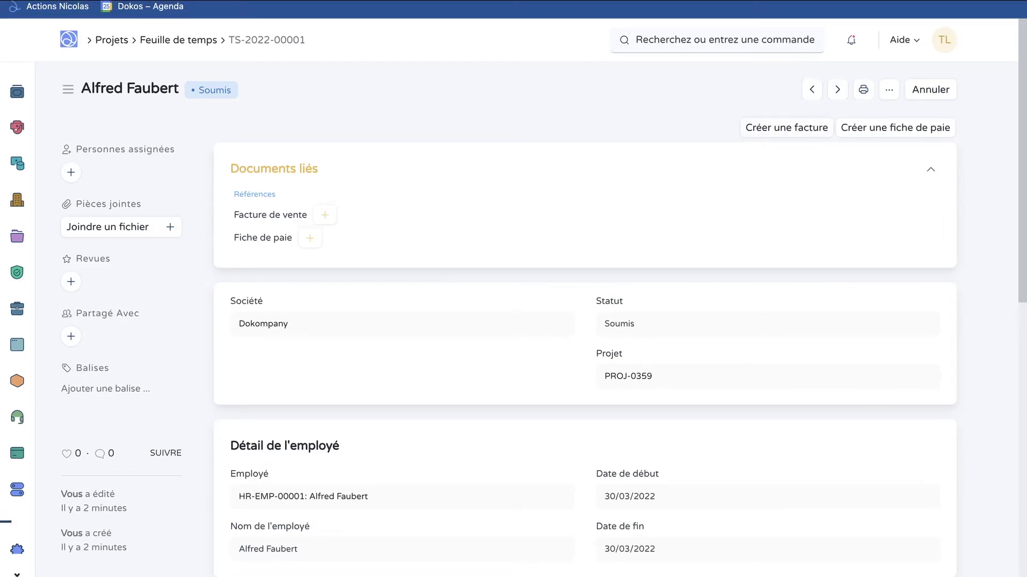
Create a sales invoice from the timesheet with the item "Prestation de service vidéo" and the first listed customer.
{"action": "left_click", "coordinate": [781, 127]}
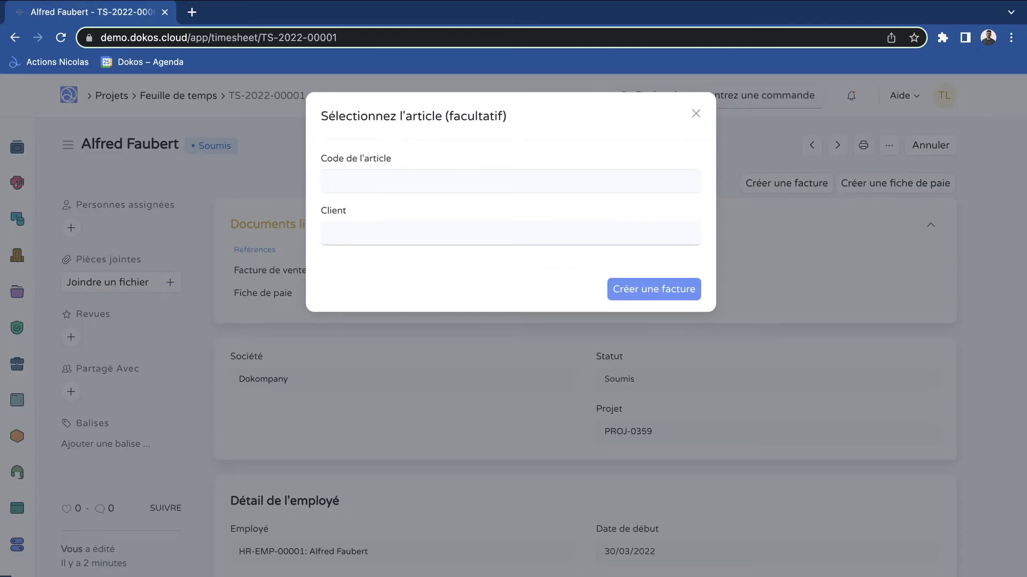
{"action": "left_click", "coordinate": [508, 181]}
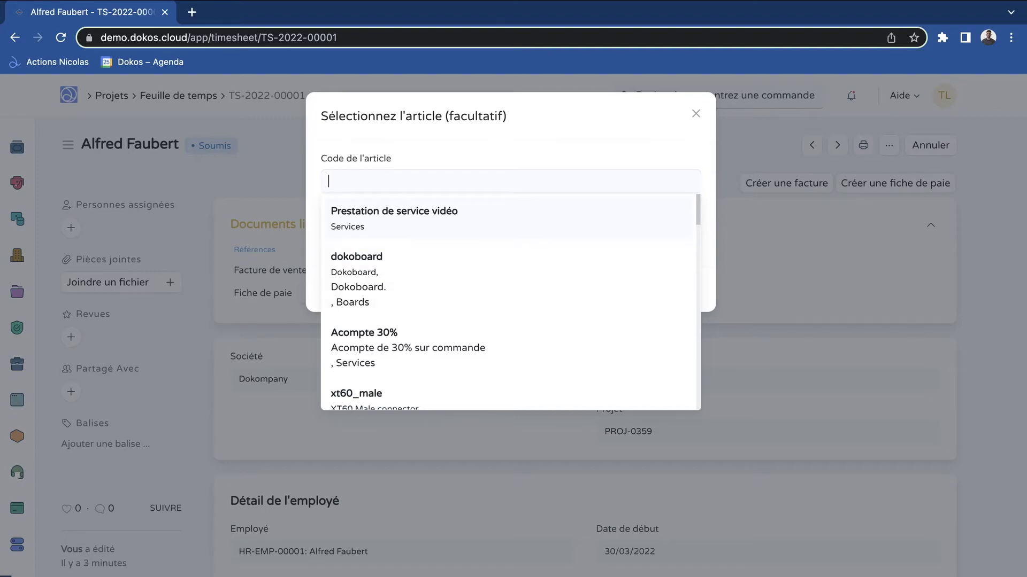
{"action": "left_click", "coordinate": [398, 218]}
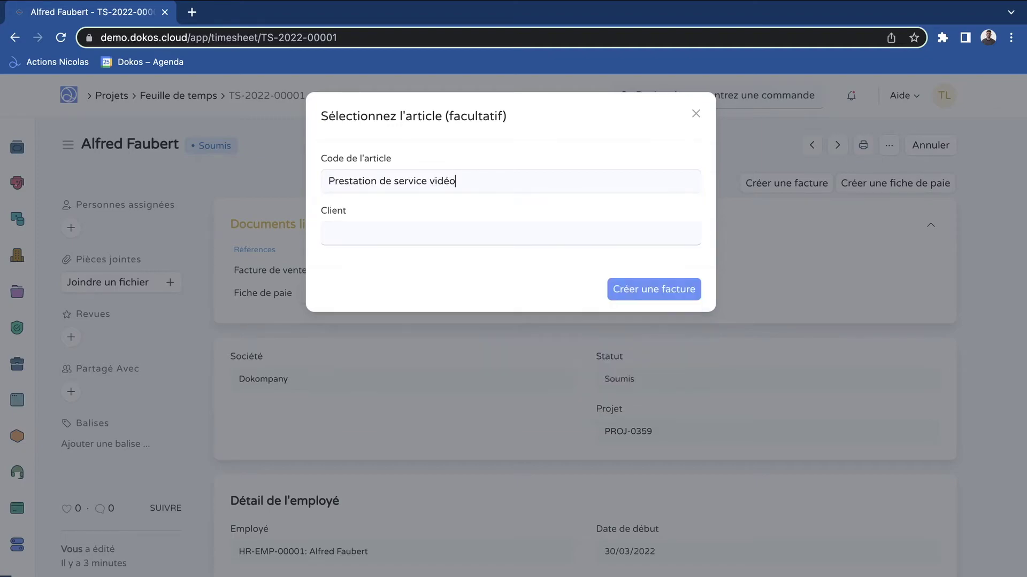
{"action": "left_click", "coordinate": [328, 233]}
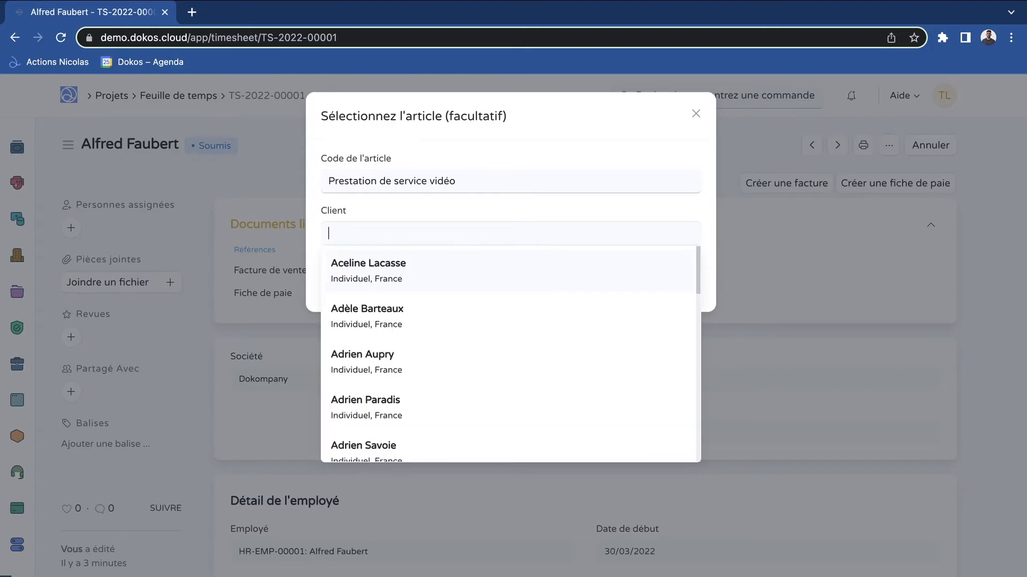
{"action": "key", "text": "Return"}
{"action": "key", "text": "Return"}
Examine the new sales invoice's item line and its linked timesheet line, including billed hours and amount.
{"action": "scroll", "coordinate": [513, 375], "scroll_direction": "down", "scroll_amount": 5}
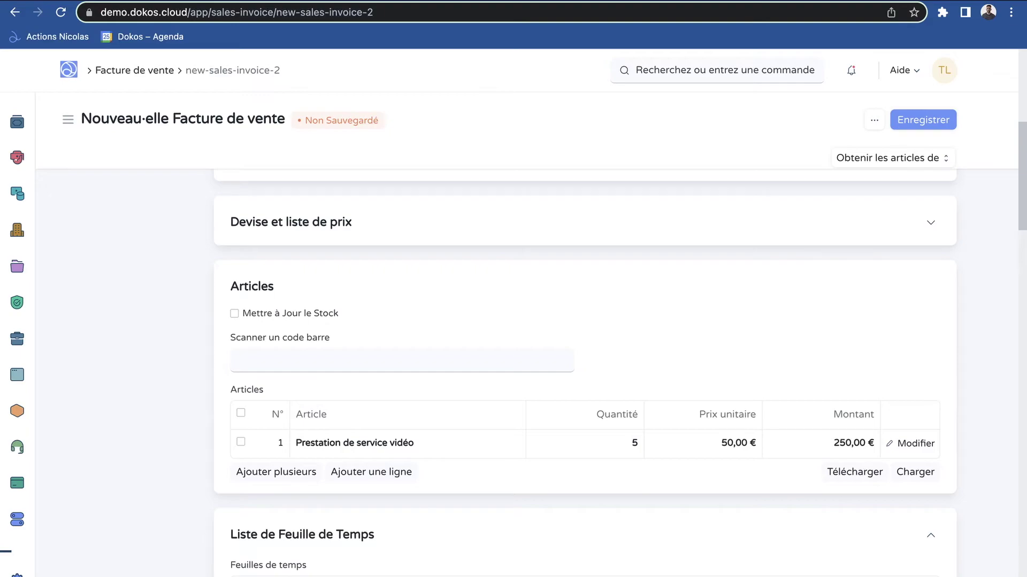
{"action": "scroll", "coordinate": [585, 374], "scroll_direction": "down", "scroll_amount": 3}
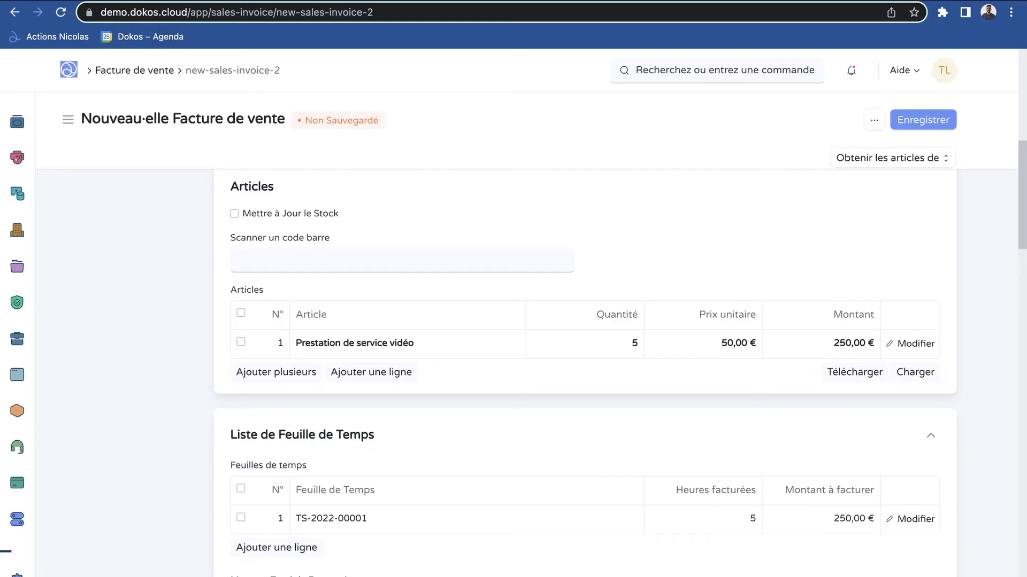
{"action": "scroll", "coordinate": [585, 374], "scroll_direction": "down", "scroll_amount": 5}
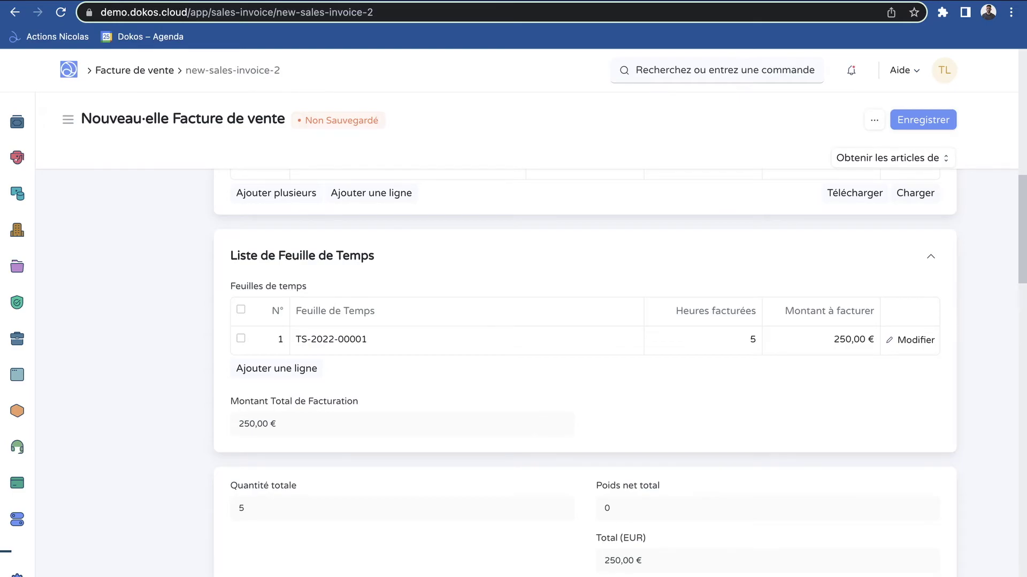
{"action": "scroll", "coordinate": [585, 369], "scroll_direction": "up", "scroll_amount": 8}
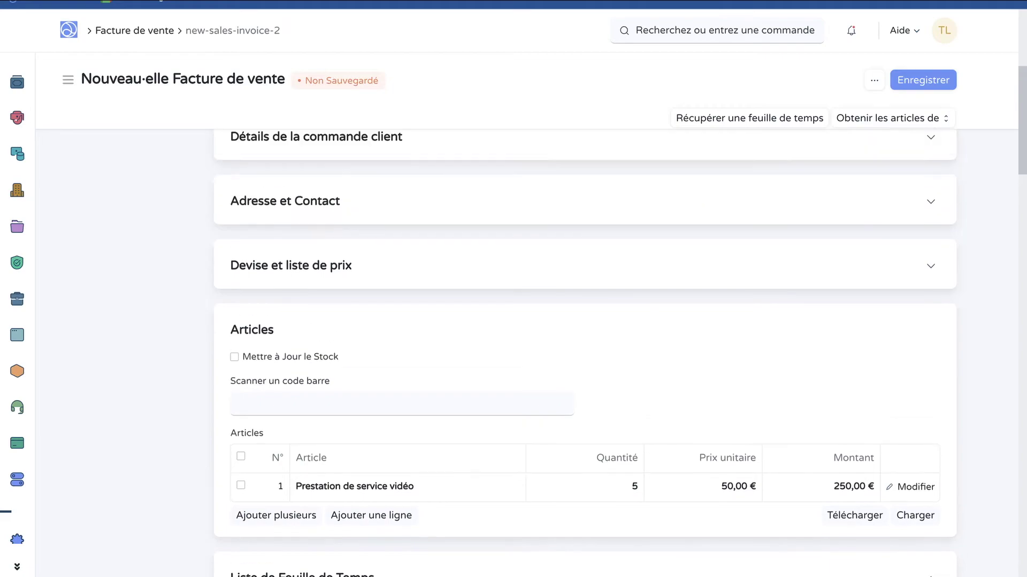
Expand the invoice's accounting dimensions and check the project assigned to the invoice.
{"action": "scroll", "coordinate": [585, 353], "scroll_direction": "up", "scroll_amount": 4}
{"action": "left_click", "coordinate": [325, 313]}
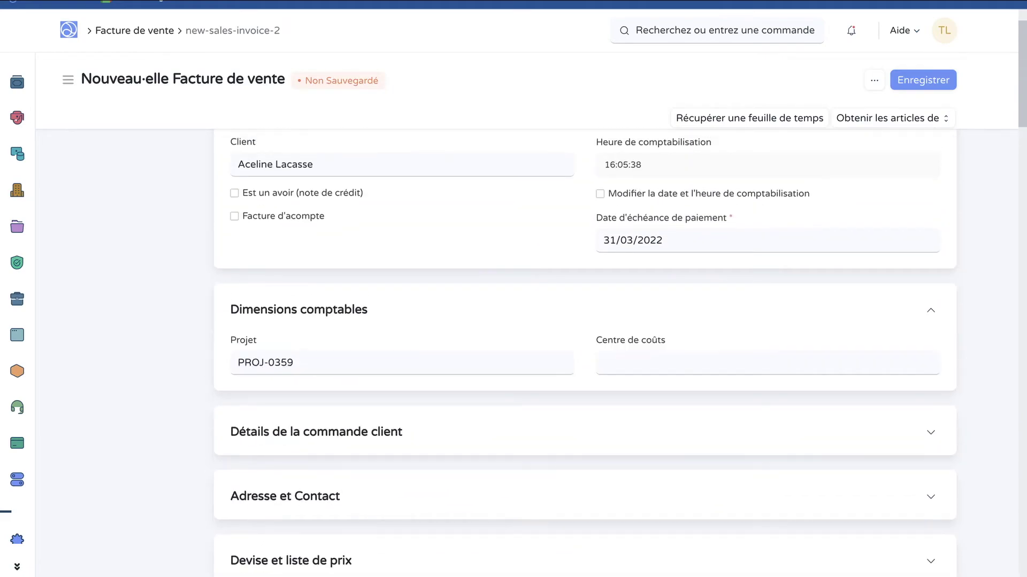
{"action": "scroll", "coordinate": [325, 313], "scroll_direction": "up", "scroll_amount": 1}
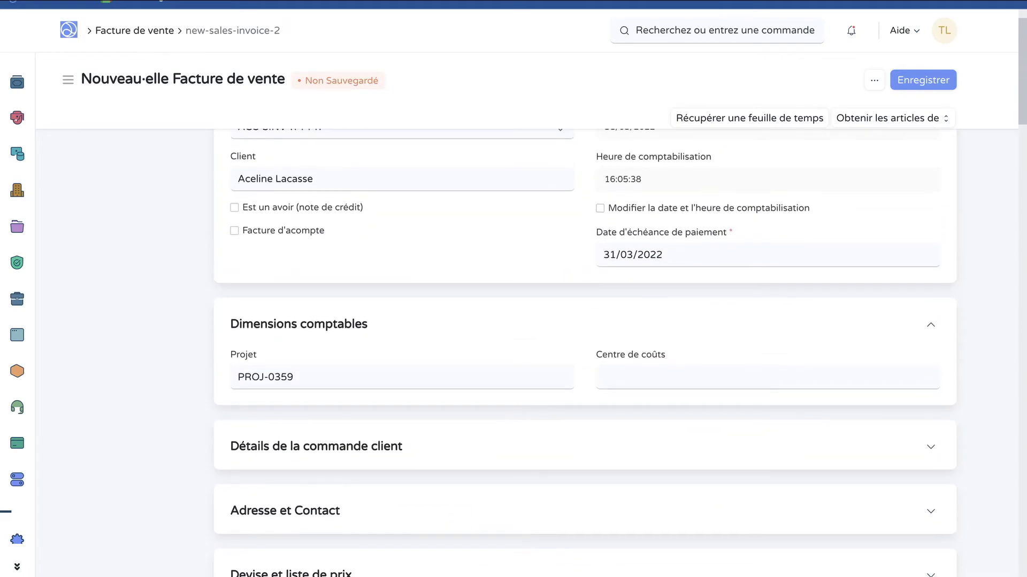
{"action": "scroll", "coordinate": [585, 353], "scroll_direction": "up", "scroll_amount": 1}
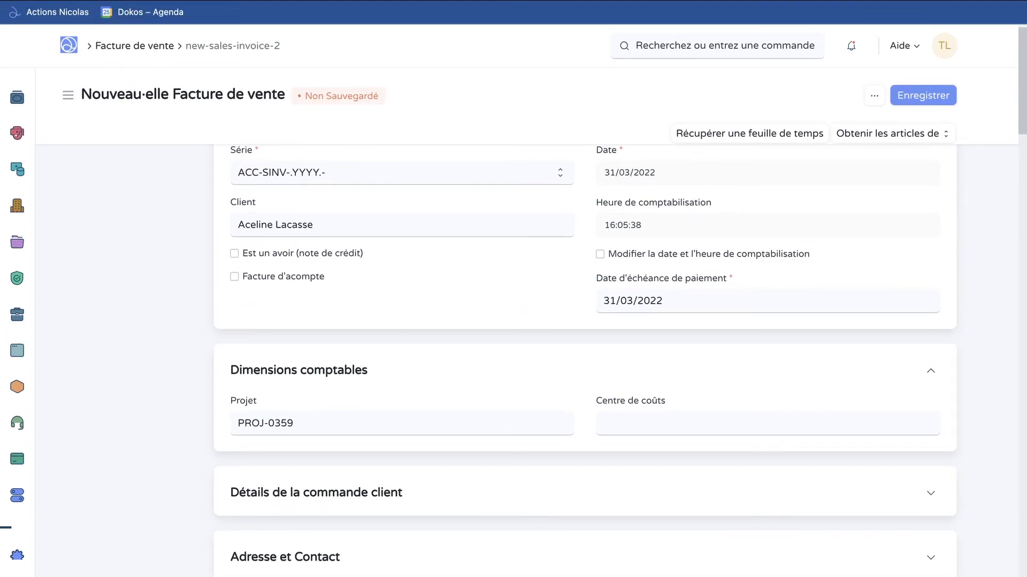
Open the details of the "Prestation de service vidéo" item line, check the project in its accounting dimensions, and close the details.
{"action": "scroll", "coordinate": [585, 353], "scroll_direction": "down", "scroll_amount": 9}
{"action": "scroll", "coordinate": [585, 353], "scroll_direction": "up", "scroll_amount": 1}
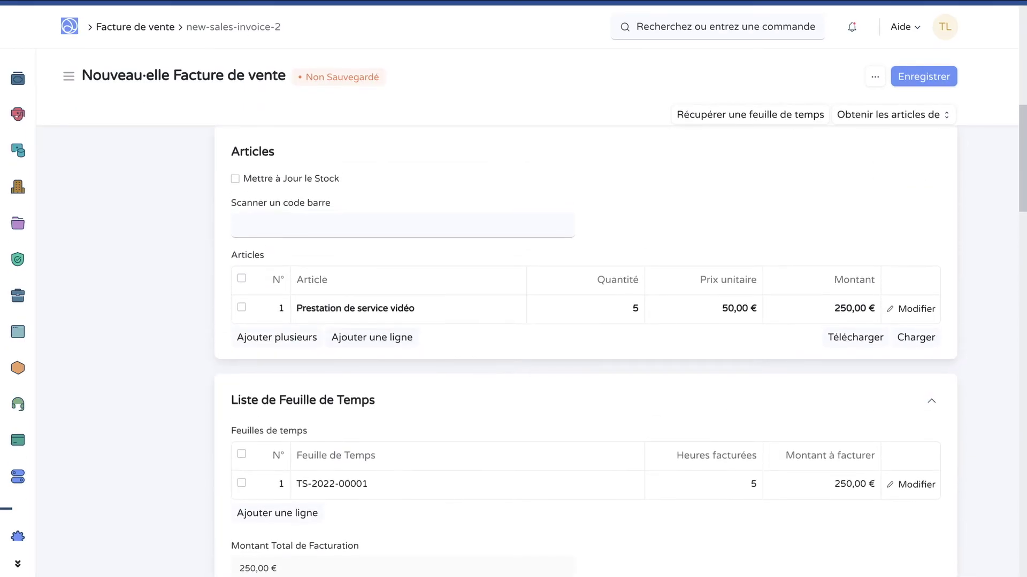
{"action": "left_click", "coordinate": [915, 309]}
{"action": "scroll", "coordinate": [585, 289], "scroll_direction": "down", "scroll_amount": 8}
{"action": "scroll", "coordinate": [585, 289], "scroll_direction": "down", "scroll_amount": 10}
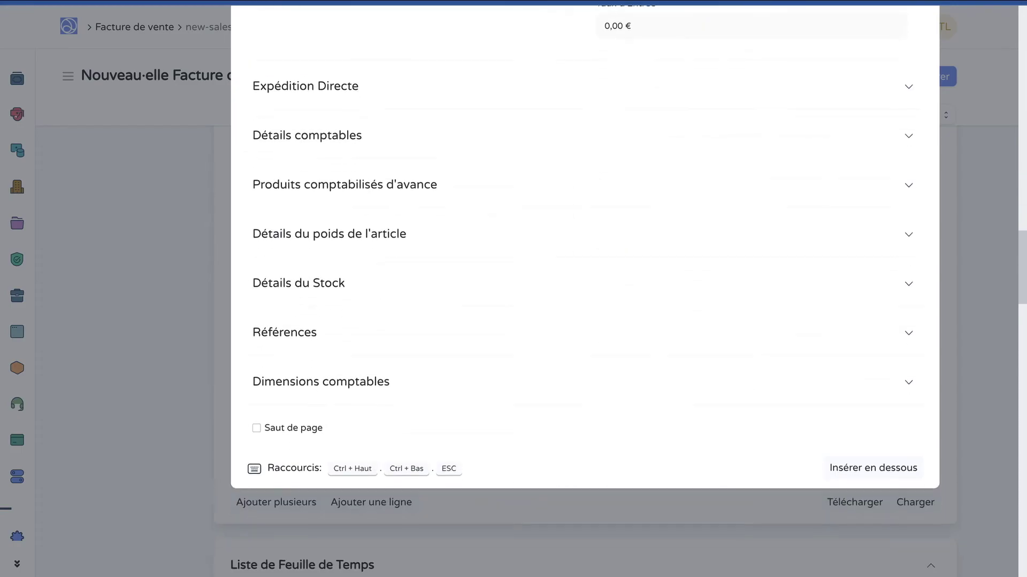
{"action": "left_click", "coordinate": [321, 360]}
{"action": "scroll", "coordinate": [585, 289], "scroll_direction": "down", "scroll_amount": 2}
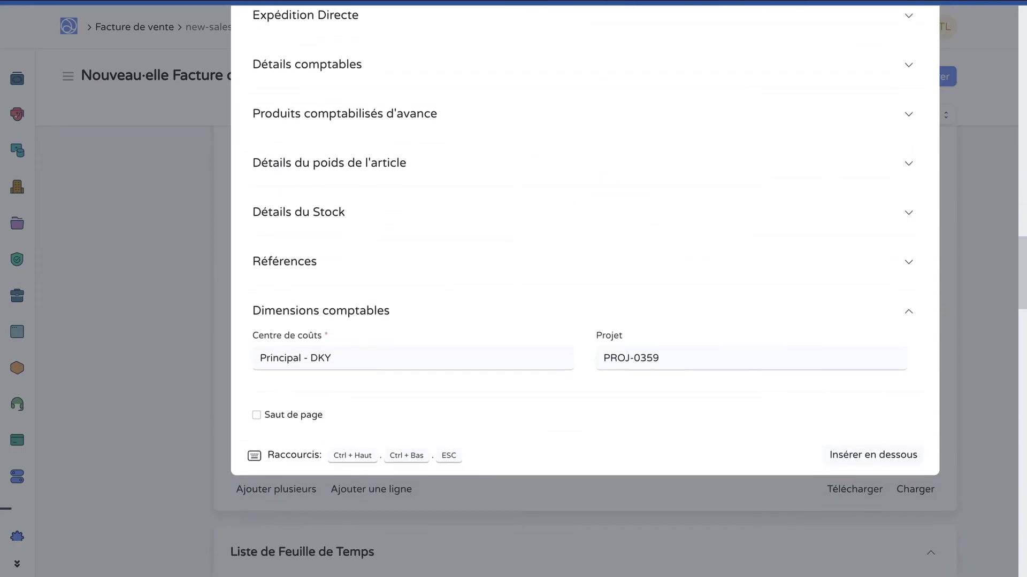
{"action": "key", "text": "Escape"}
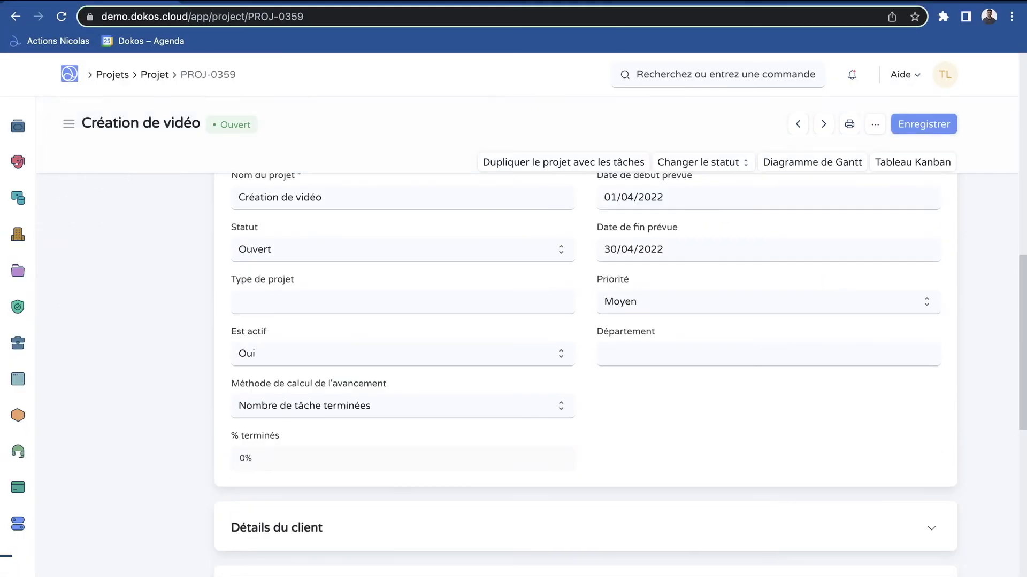
Expand the "Création de vidéo" project's costs and billing section and examine the total invoiced through sales invoices.
{"action": "scroll", "coordinate": [585, 374], "scroll_direction": "down", "scroll_amount": 10}
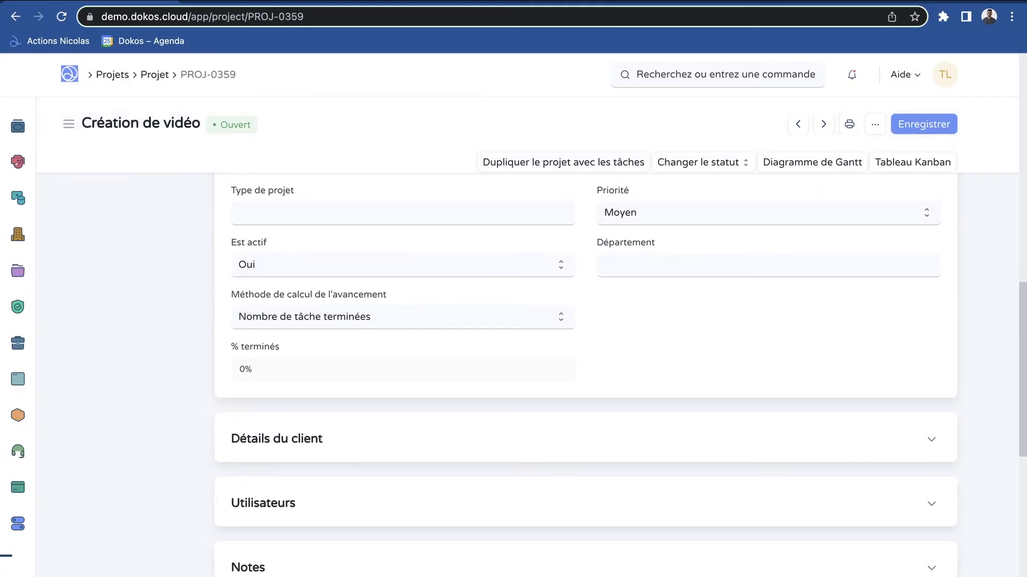
{"action": "left_click", "coordinate": [305, 327]}
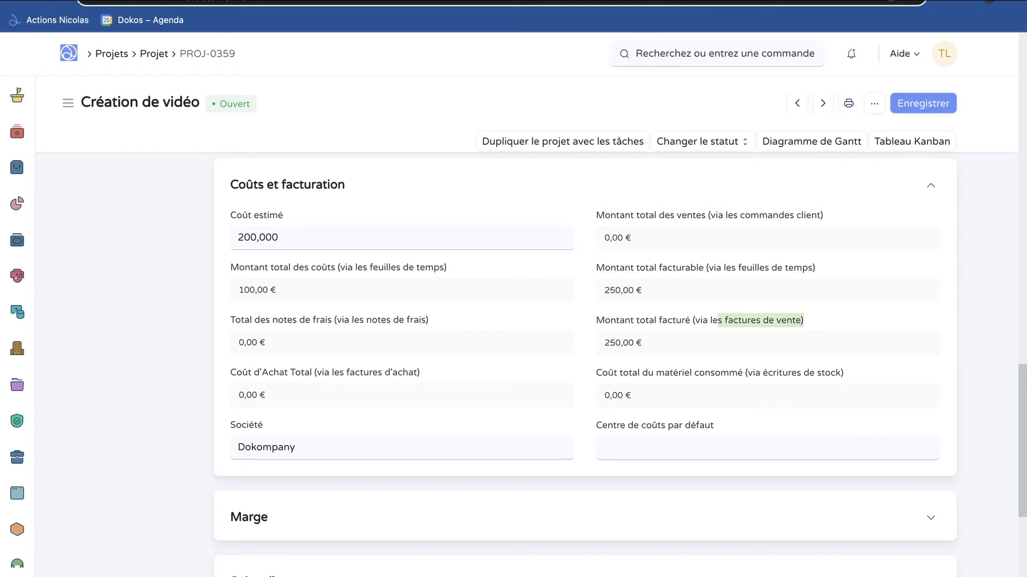
{"action": "scroll", "coordinate": [585, 364], "scroll_direction": "down", "scroll_amount": 2}
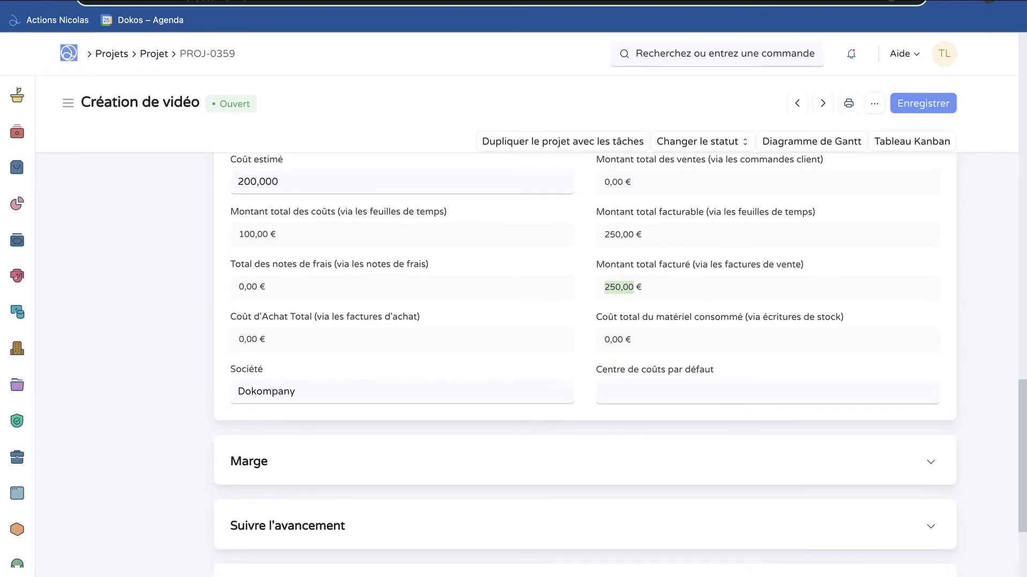
{"action": "scroll", "coordinate": [585, 364], "scroll_direction": "down", "scroll_amount": 4}
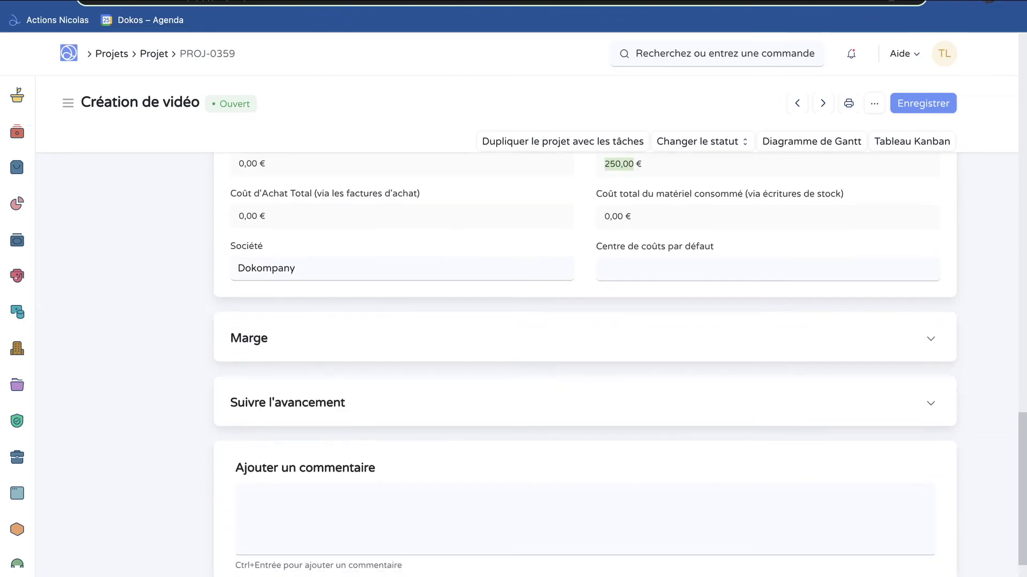
Expand the project's margin section and compare the gross margin with the timesheet costs and invoiced amount.
{"action": "left_click", "coordinate": [249, 338]}
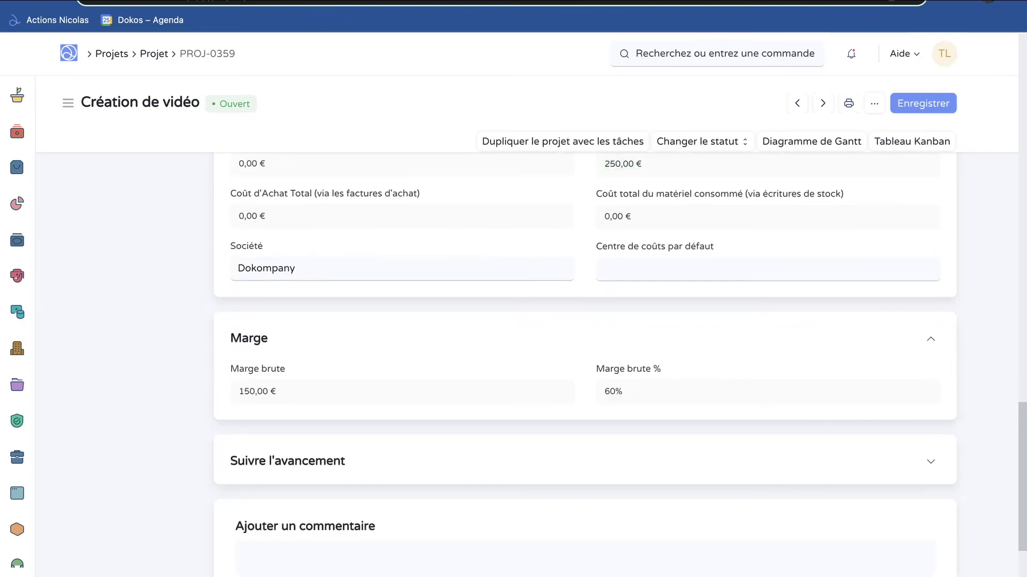
{"action": "scroll", "coordinate": [584, 363], "scroll_direction": "down", "scroll_amount": 1}
{"action": "scroll", "coordinate": [585, 364], "scroll_direction": "up", "scroll_amount": 3}
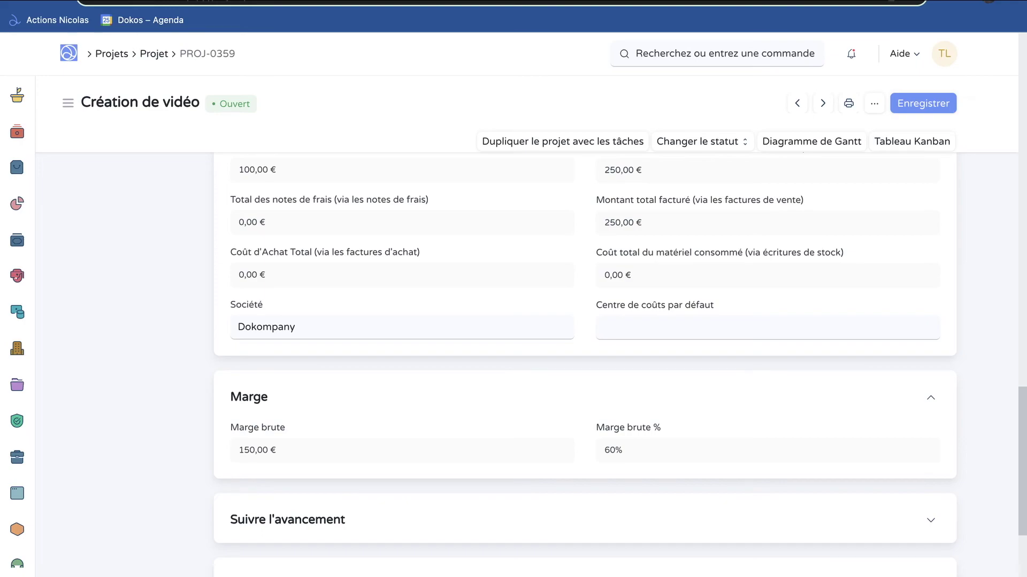
{"action": "scroll", "coordinate": [585, 363], "scroll_direction": "up", "scroll_amount": 1}
{"action": "scroll", "coordinate": [585, 364], "scroll_direction": "up", "scroll_amount": 2}
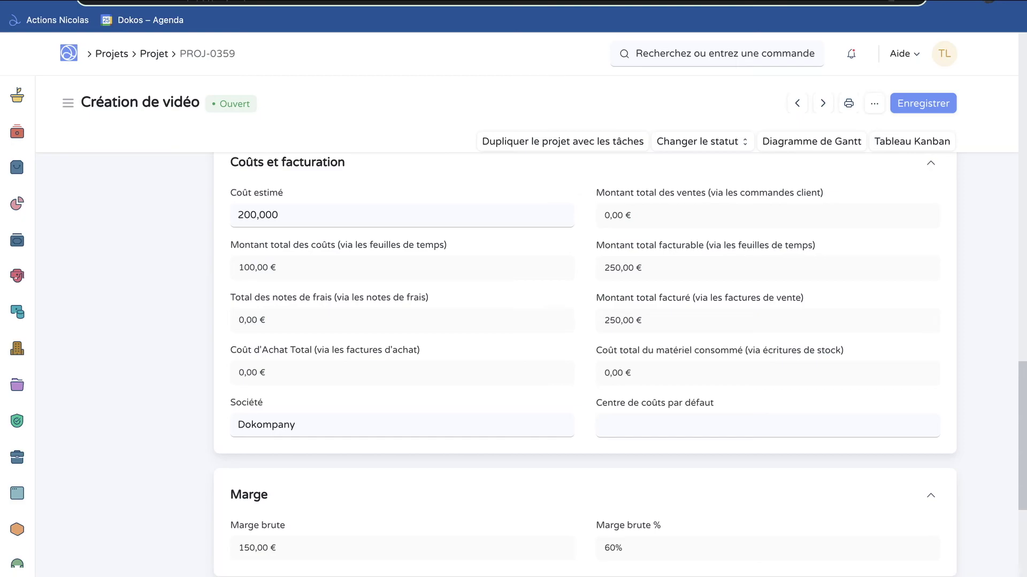
Review the project's linked documents and activity summary.
{"action": "scroll", "coordinate": [585, 363], "scroll_direction": "up", "scroll_amount": 10}
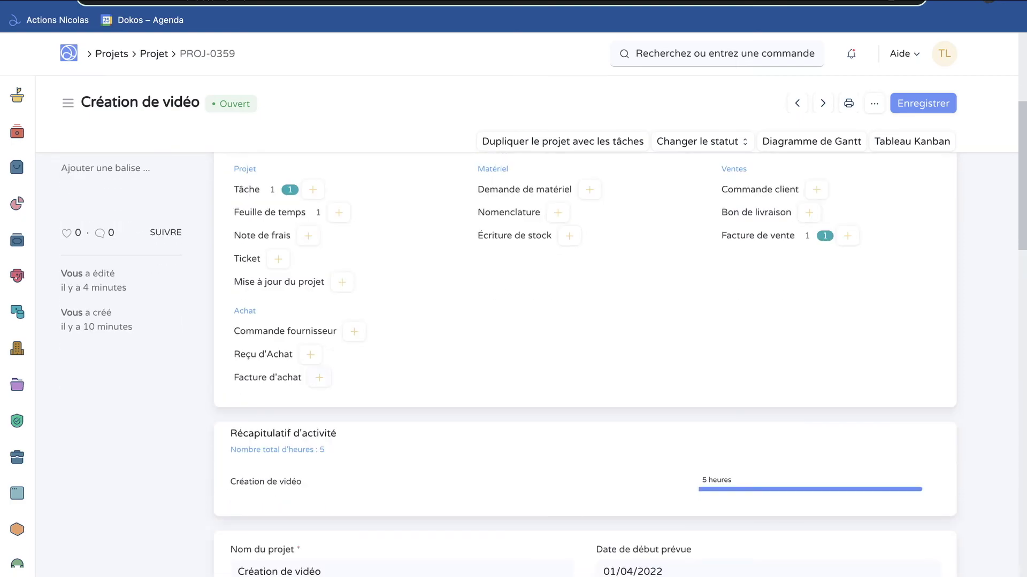
{"action": "scroll", "coordinate": [585, 363], "scroll_direction": "down", "scroll_amount": 2}
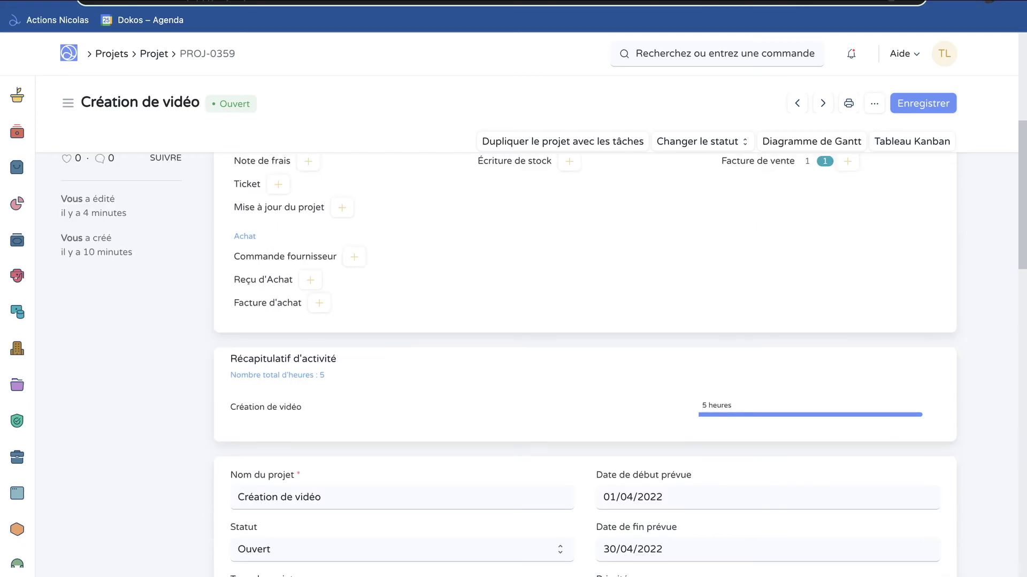
{"action": "scroll", "coordinate": [584, 364], "scroll_direction": "down", "scroll_amount": 15}
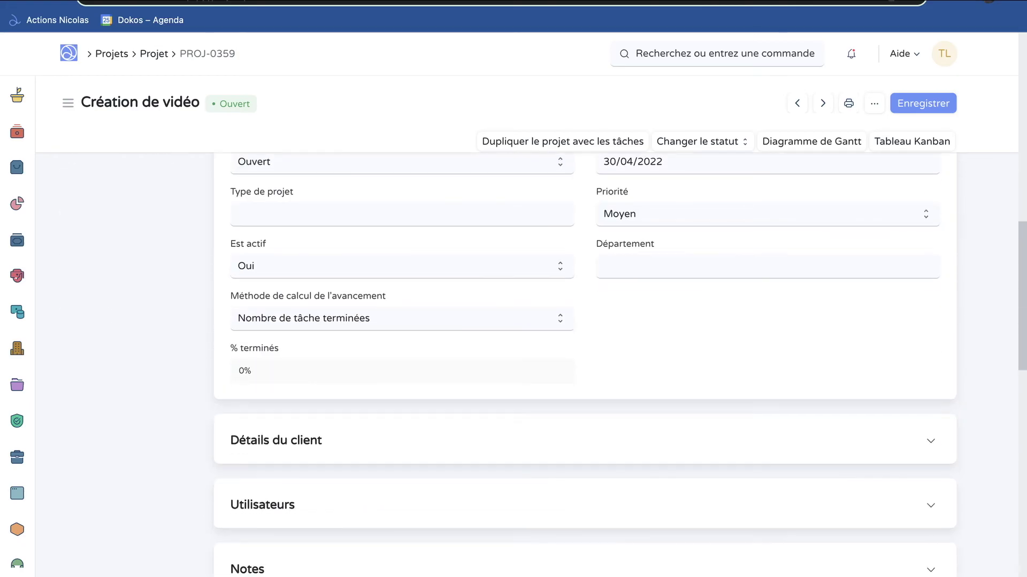
Examine the project's cost fields, especially the total purchase cost via purchase invoices, together with the gross margin.
{"action": "scroll", "coordinate": [585, 363], "scroll_direction": "down", "scroll_amount": 8}
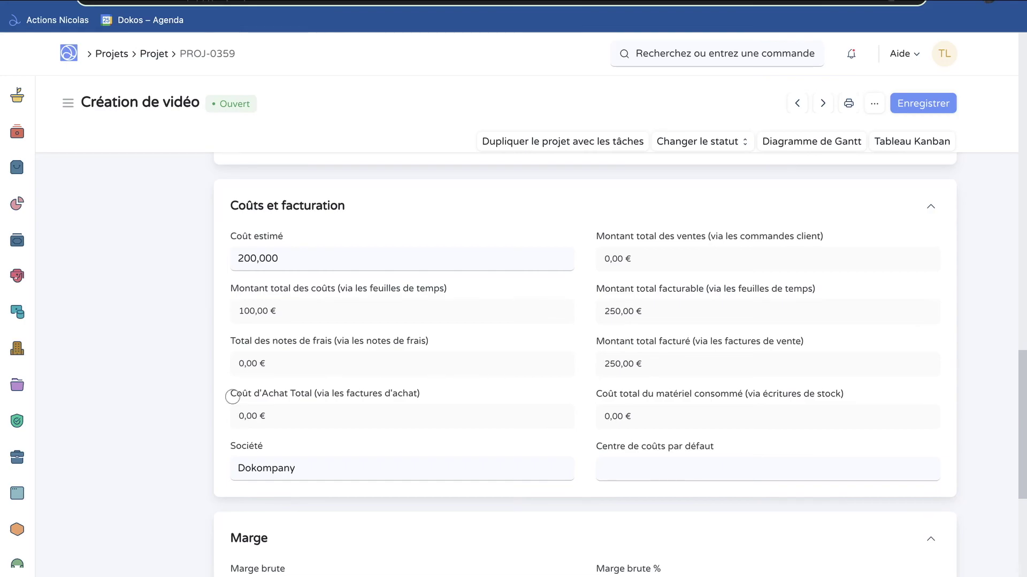
{"action": "scroll", "coordinate": [585, 364], "scroll_direction": "up", "scroll_amount": 9}
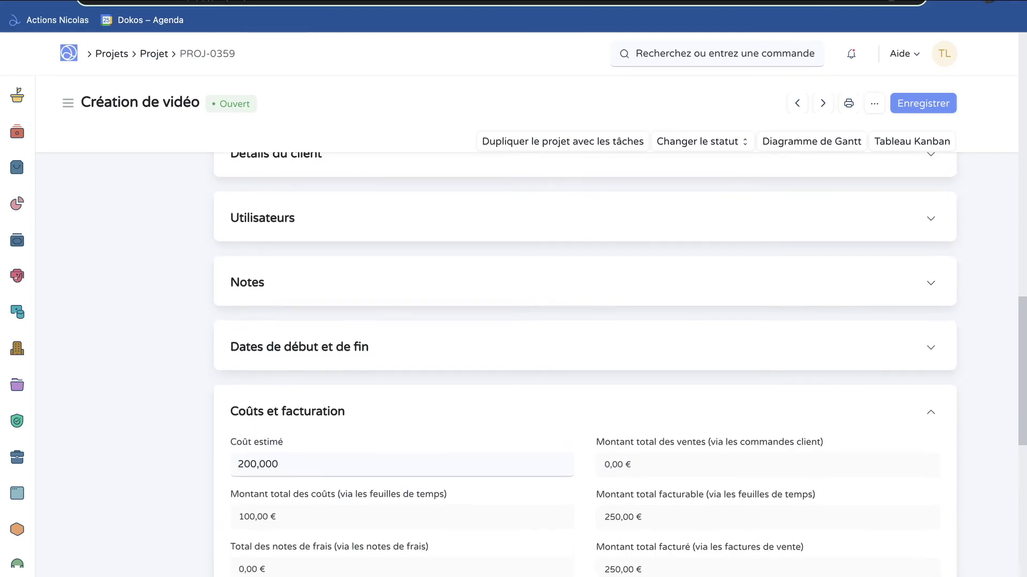
{"action": "scroll", "coordinate": [585, 363], "scroll_direction": "down", "scroll_amount": 7}
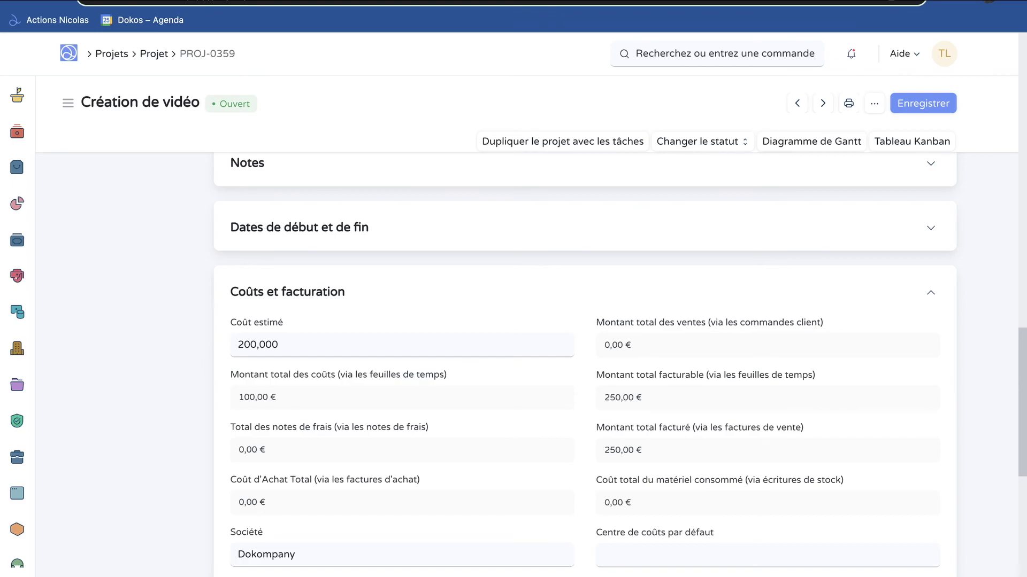
{"action": "scroll", "coordinate": [585, 364], "scroll_direction": "down", "scroll_amount": 2}
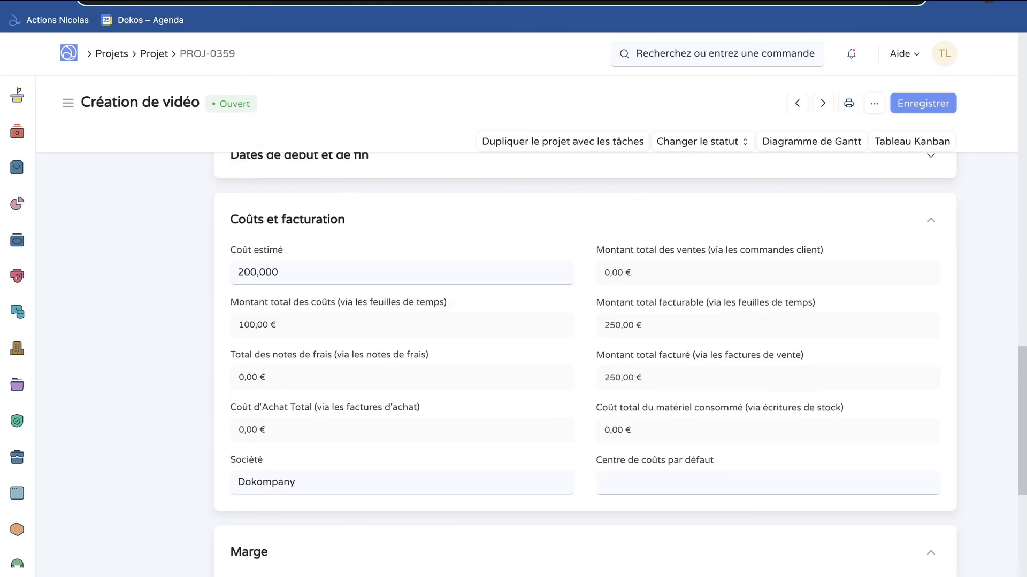
{"action": "scroll", "coordinate": [585, 364], "scroll_direction": "down", "scroll_amount": 2}
{"action": "mouse_move", "coordinate": [232, 336]}
{"action": "left_mouse_down"}
{"action": "mouse_move", "coordinate": [441, 328]}
{"action": "mouse_move", "coordinate": [437, 347]}
{"action": "left_mouse_up"}
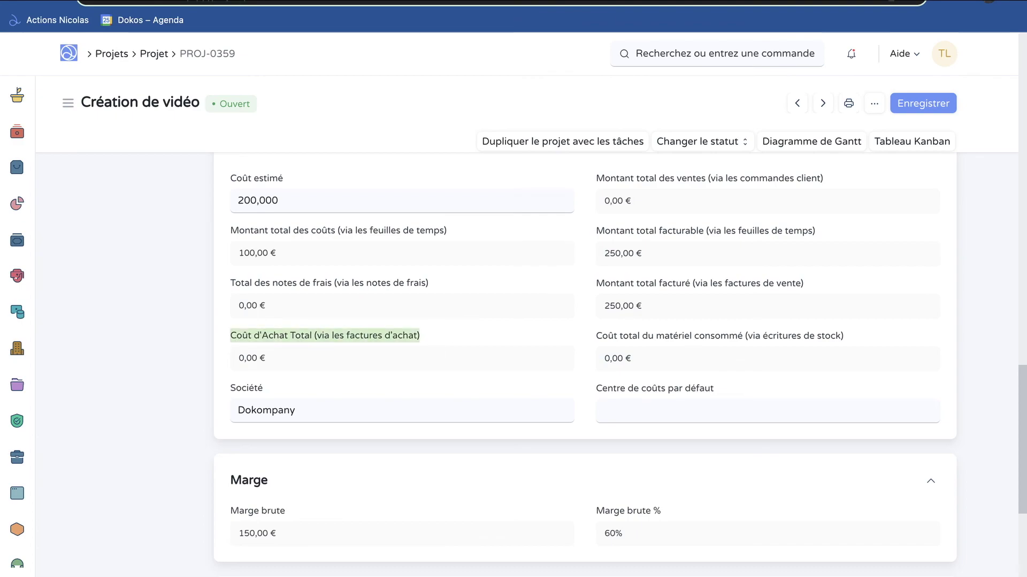
{"action": "left_click_drag", "start_coordinate": [244, 358], "coordinate": [277, 359]}
{"action": "scroll", "coordinate": [277, 357], "scroll_direction": "down", "scroll_amount": 3}
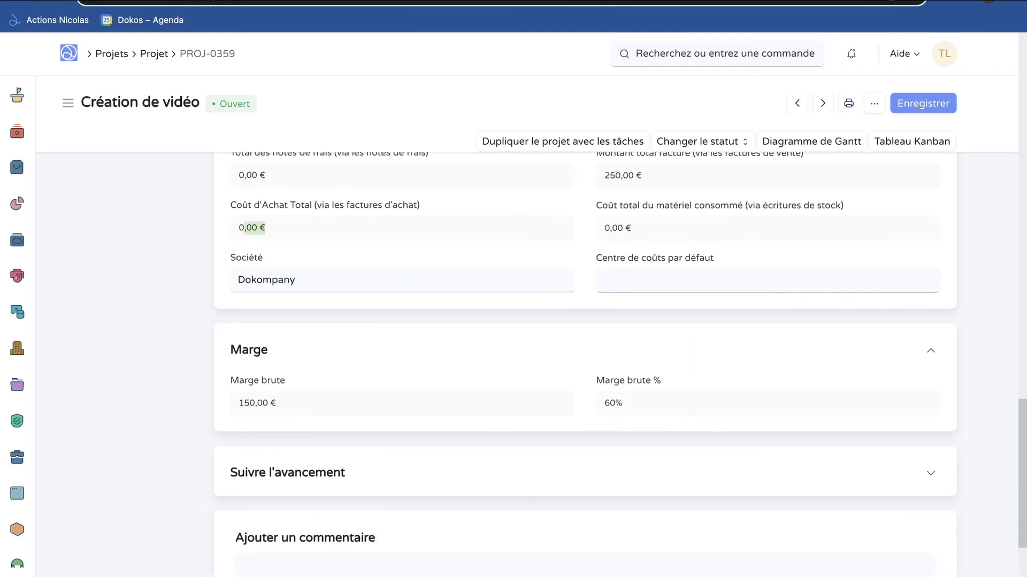
{"action": "scroll", "coordinate": [586, 363], "scroll_direction": "up", "scroll_amount": 5}
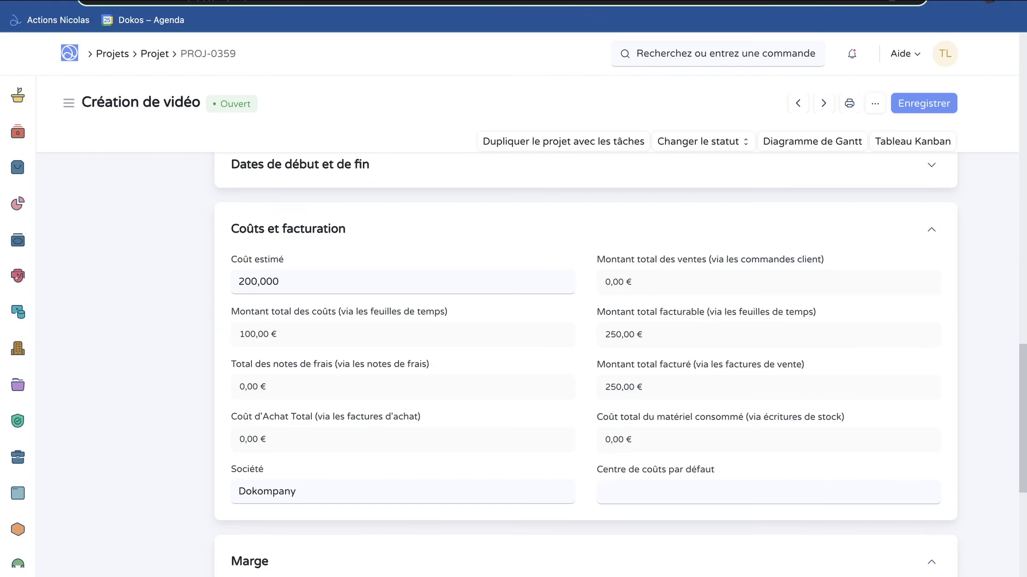
{"action": "scroll", "coordinate": [586, 361], "scroll_direction": "down", "scroll_amount": 5}
{"action": "scroll", "coordinate": [586, 361], "scroll_direction": "up", "scroll_amount": 3}
{"action": "scroll", "coordinate": [586, 361], "scroll_direction": "up", "scroll_amount": 1}
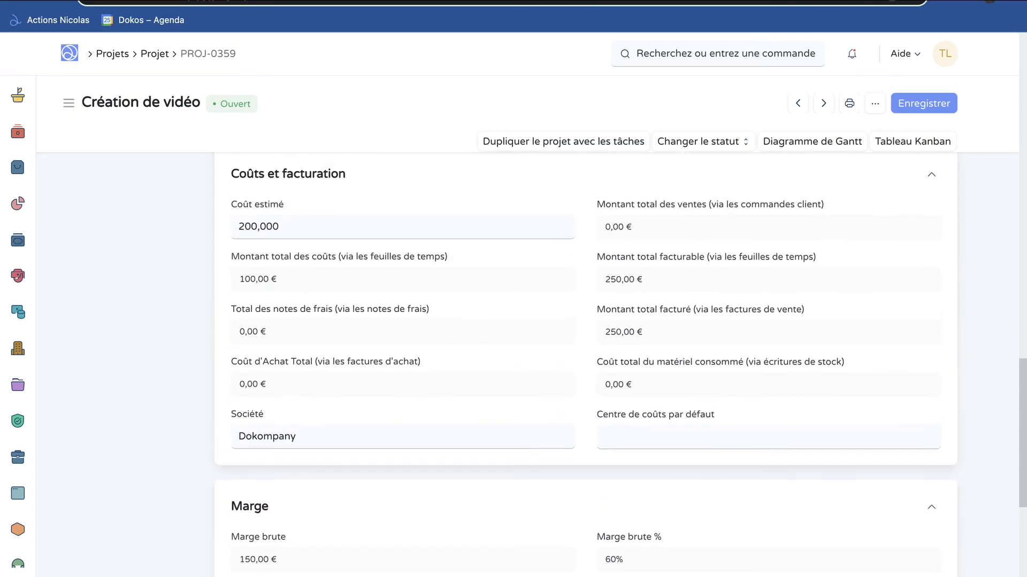
{"action": "scroll", "coordinate": [586, 361], "scroll_direction": "down", "scroll_amount": 1}
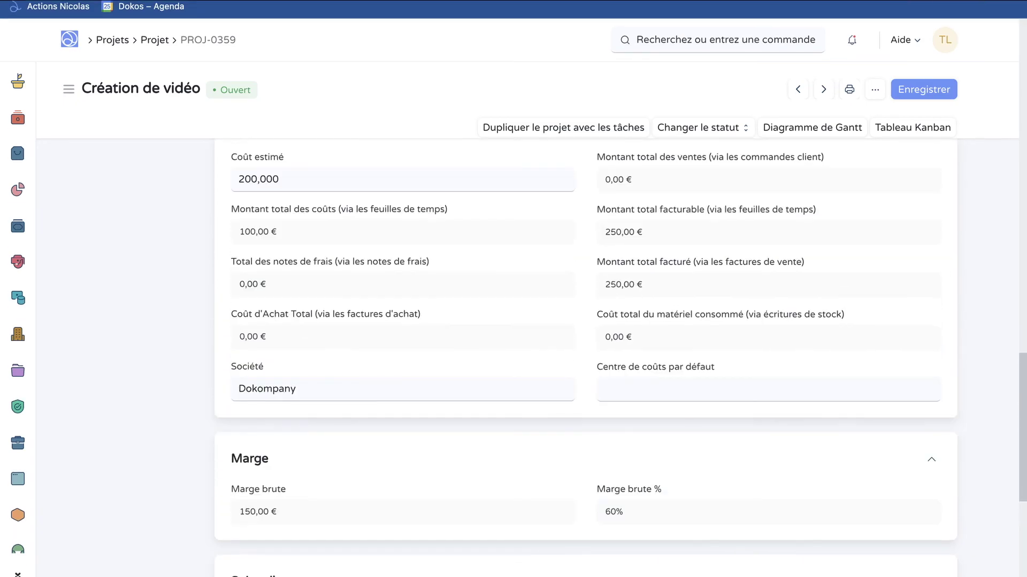